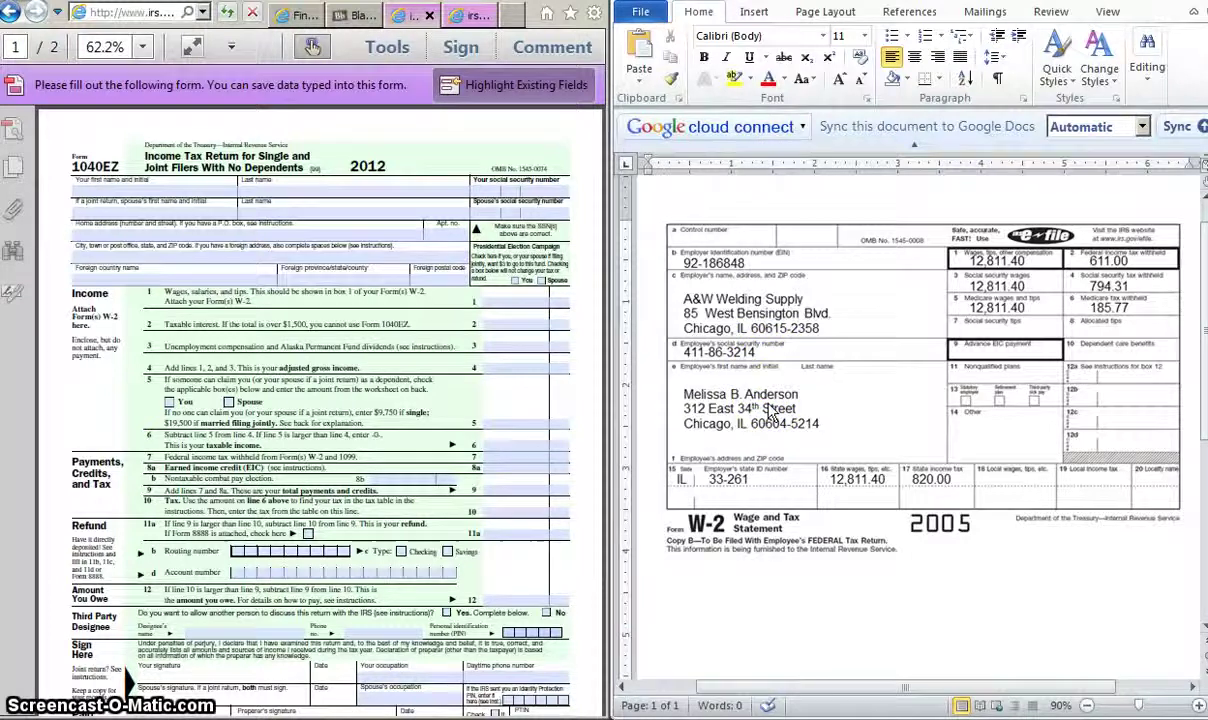
Step: Enter the taxpayer's first name and middle initial from the W-2, cutting the surname back out
click(93, 193)
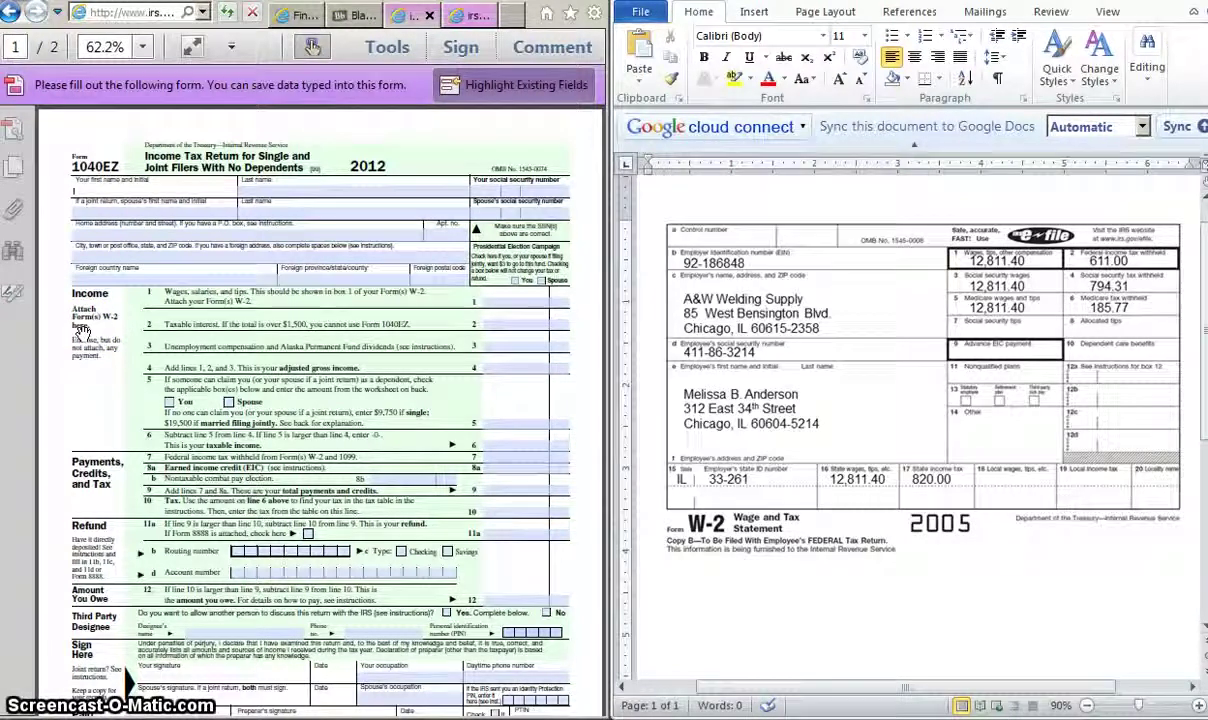
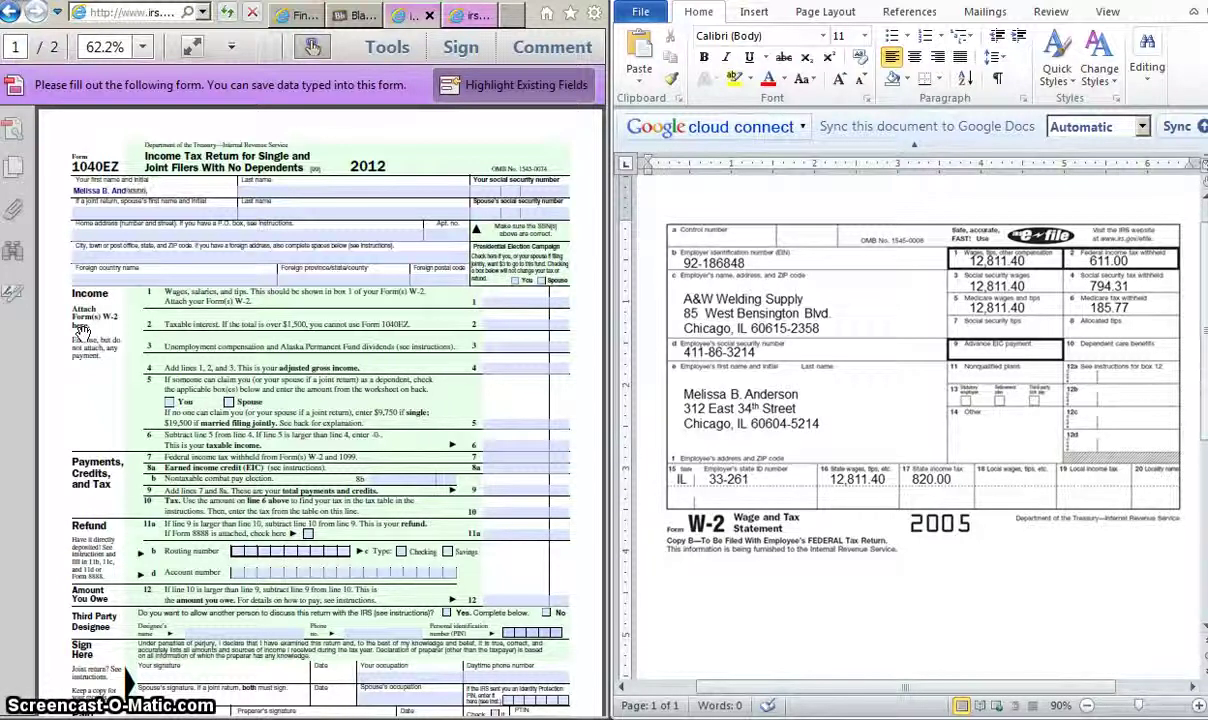
click(263, 188)
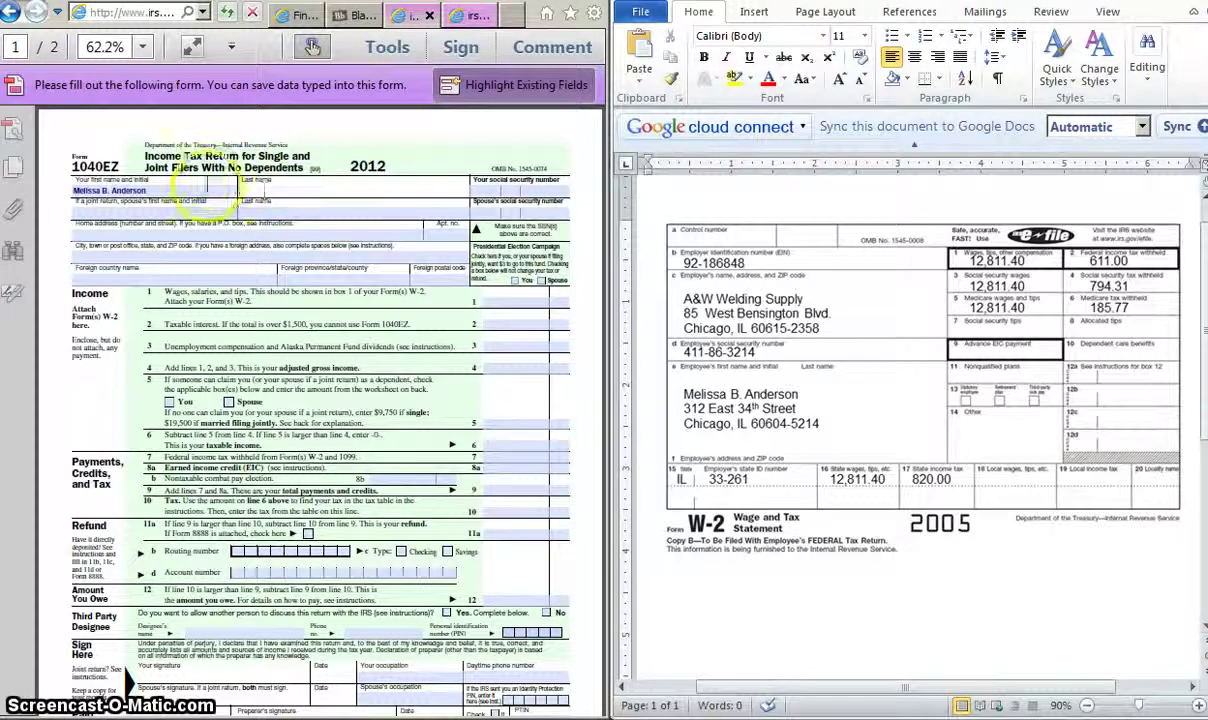
triple_click(200, 189)
drag(200, 189, 112, 189)
key(ctrl+x)
Step: Paste the surname into the Last name field and enter the taxpayer's social security number
click(335, 191)
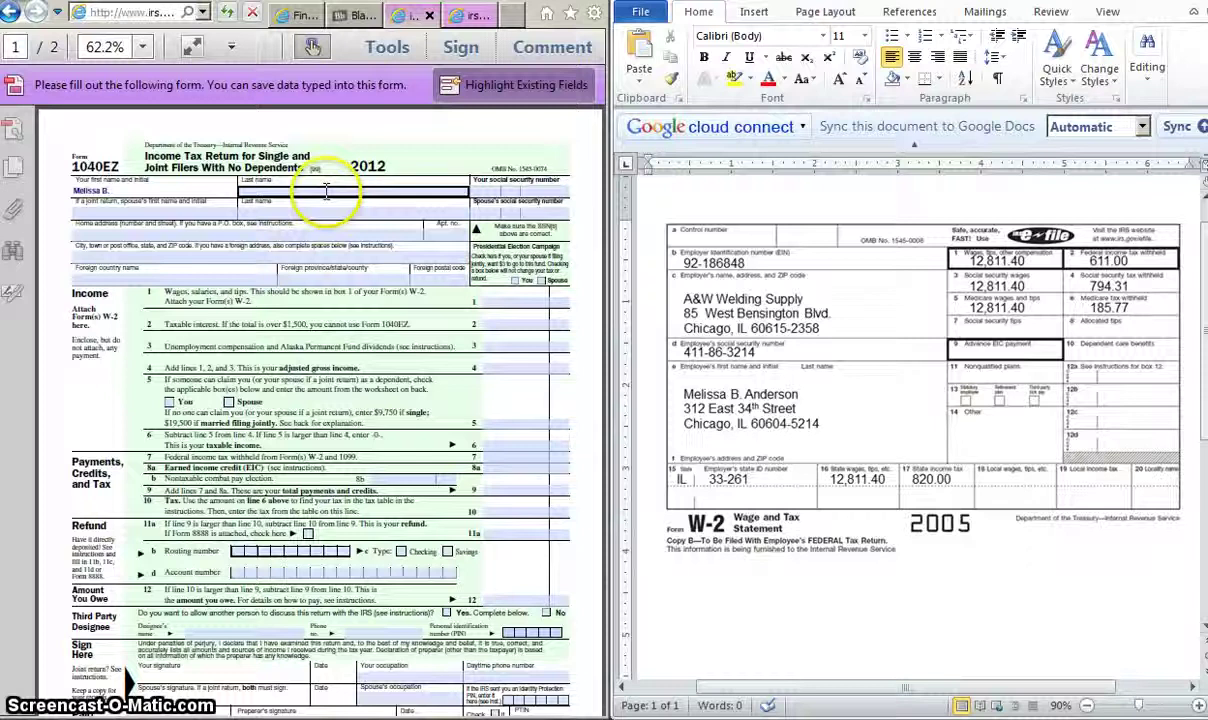
key(ctrl+v)
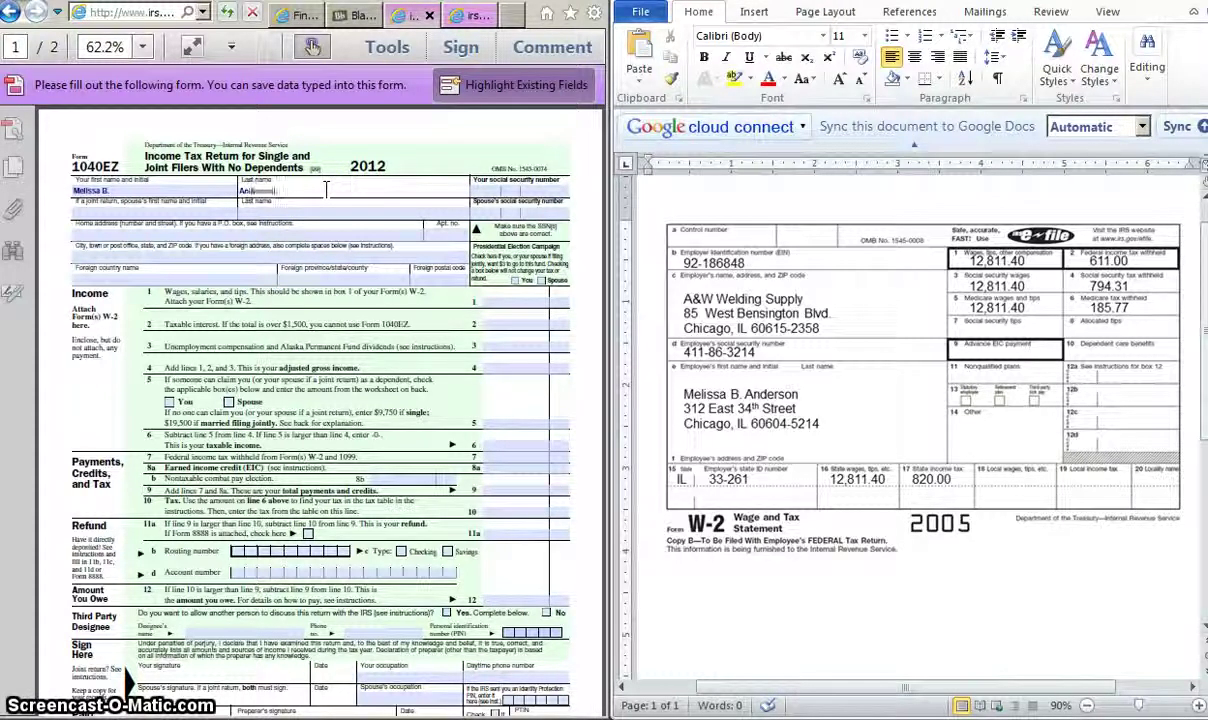
click(491, 190)
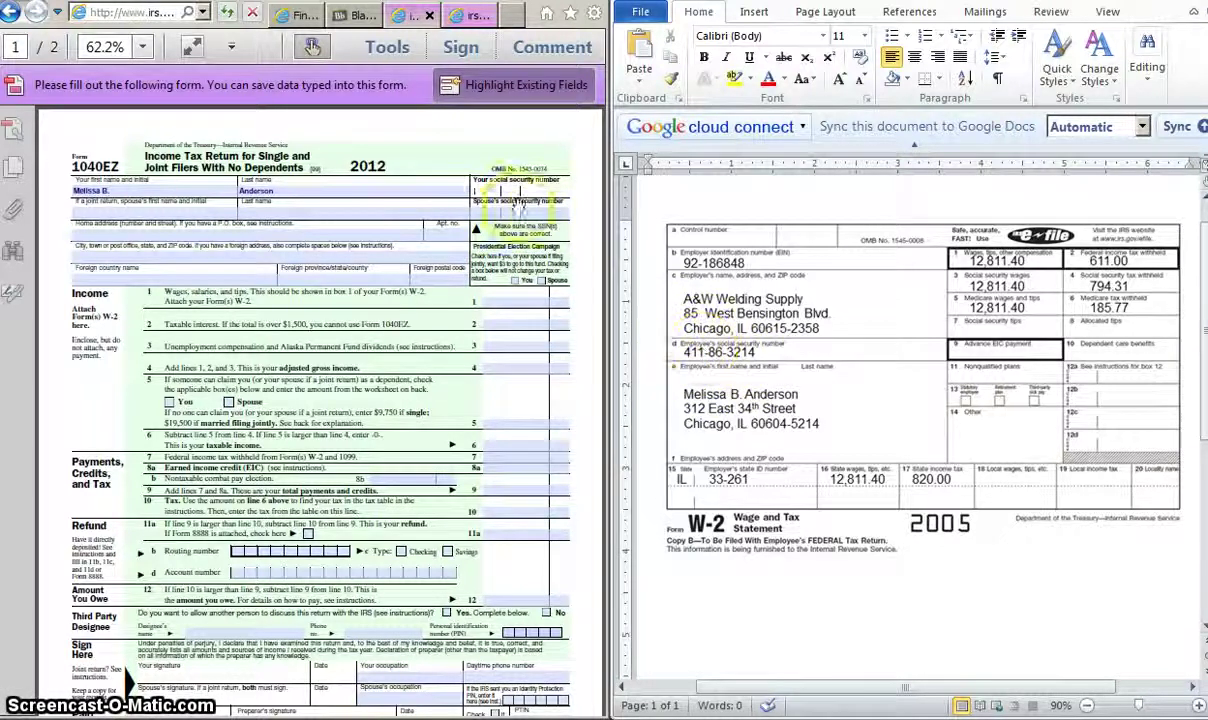
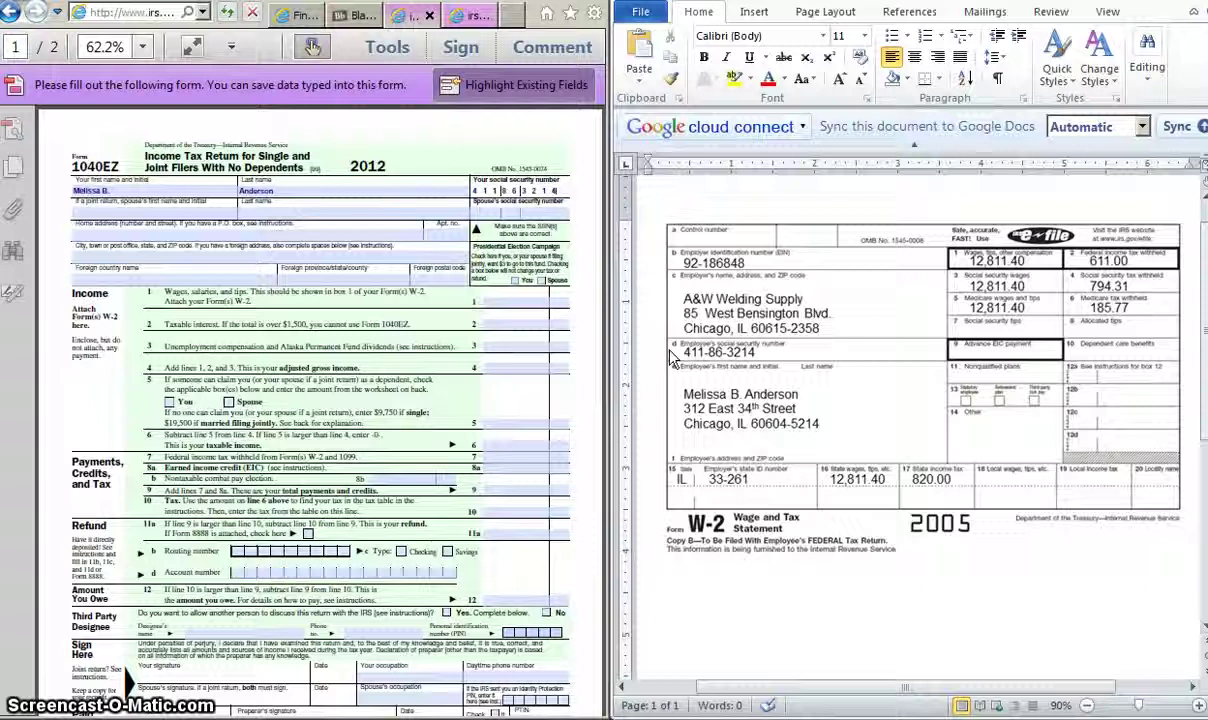
Step: Type the W-2 street address on the home address line, then the city, state and ZIP line
click(175, 236)
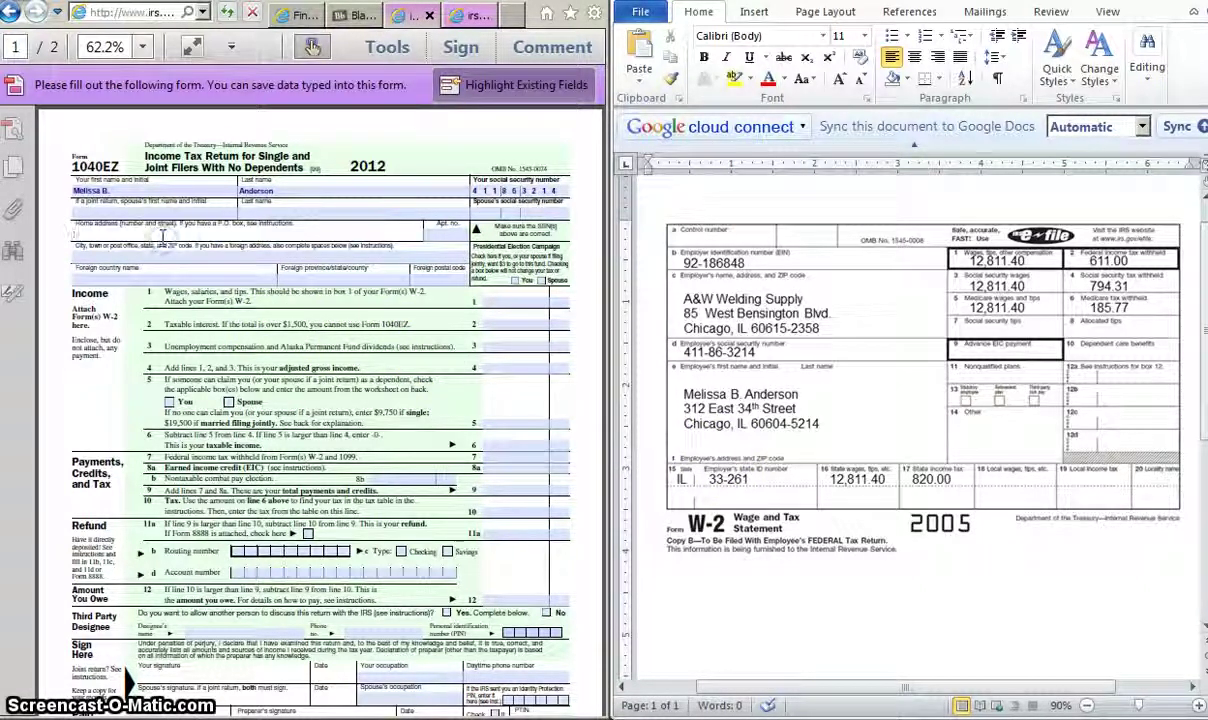
click(697, 425)
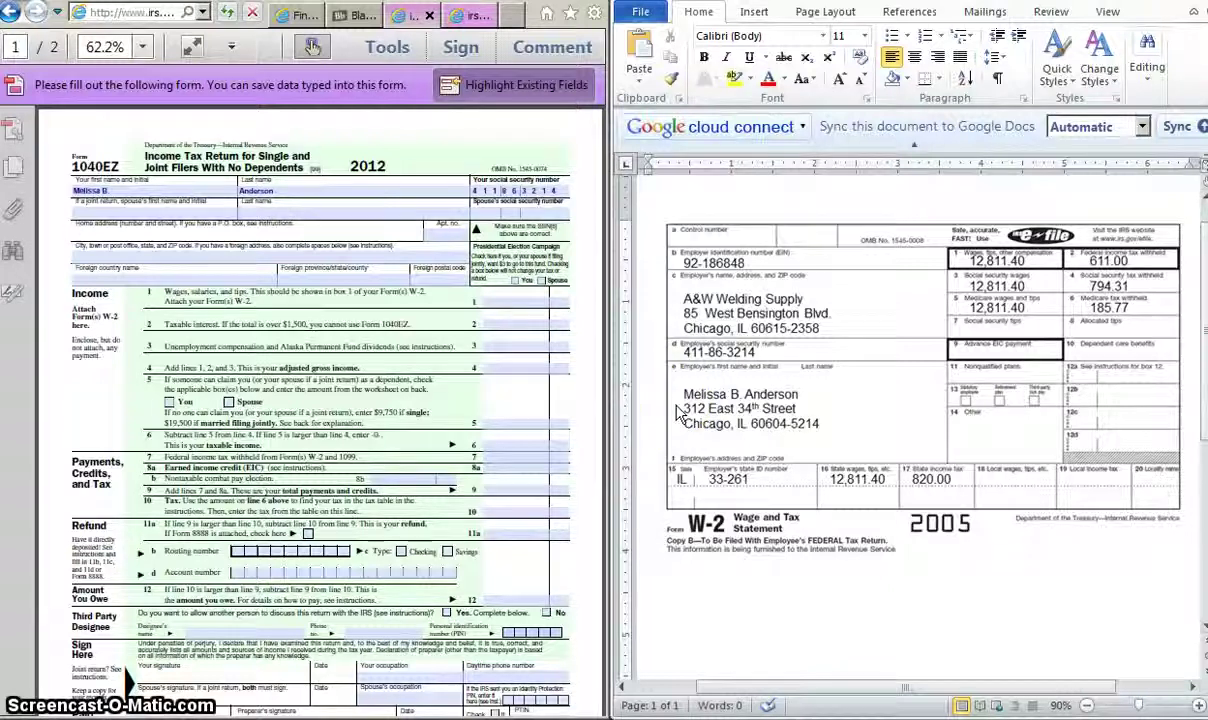
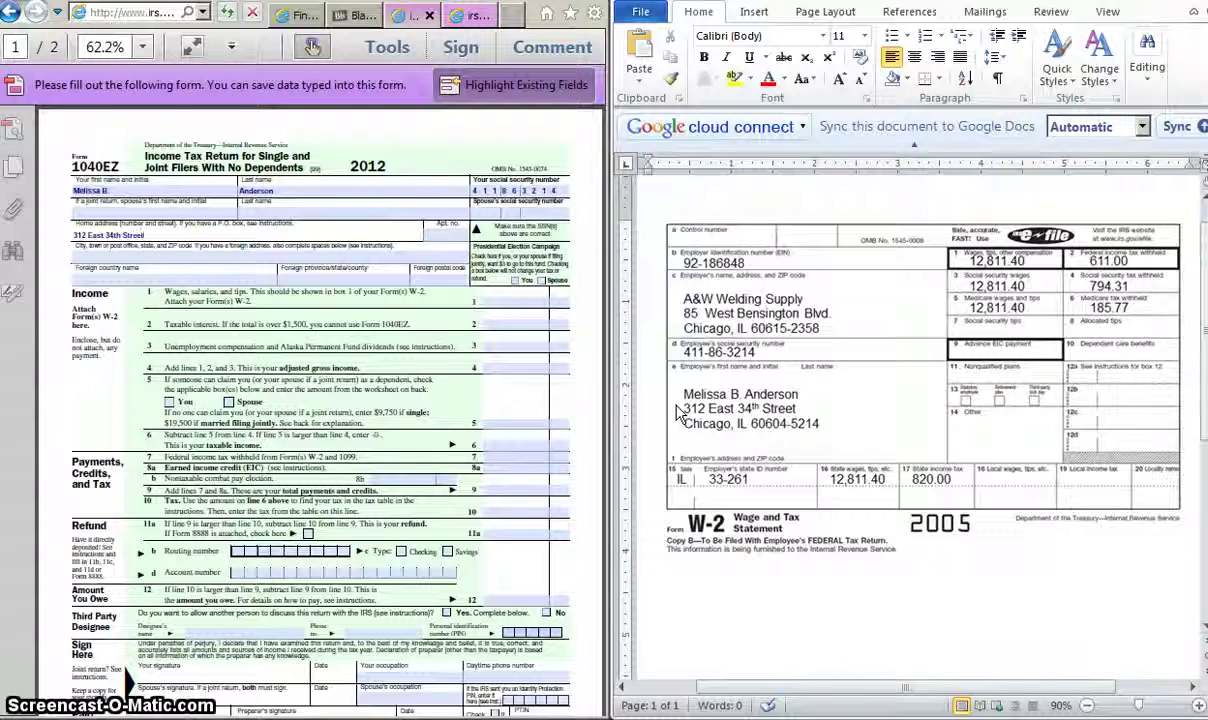
click(150, 258)
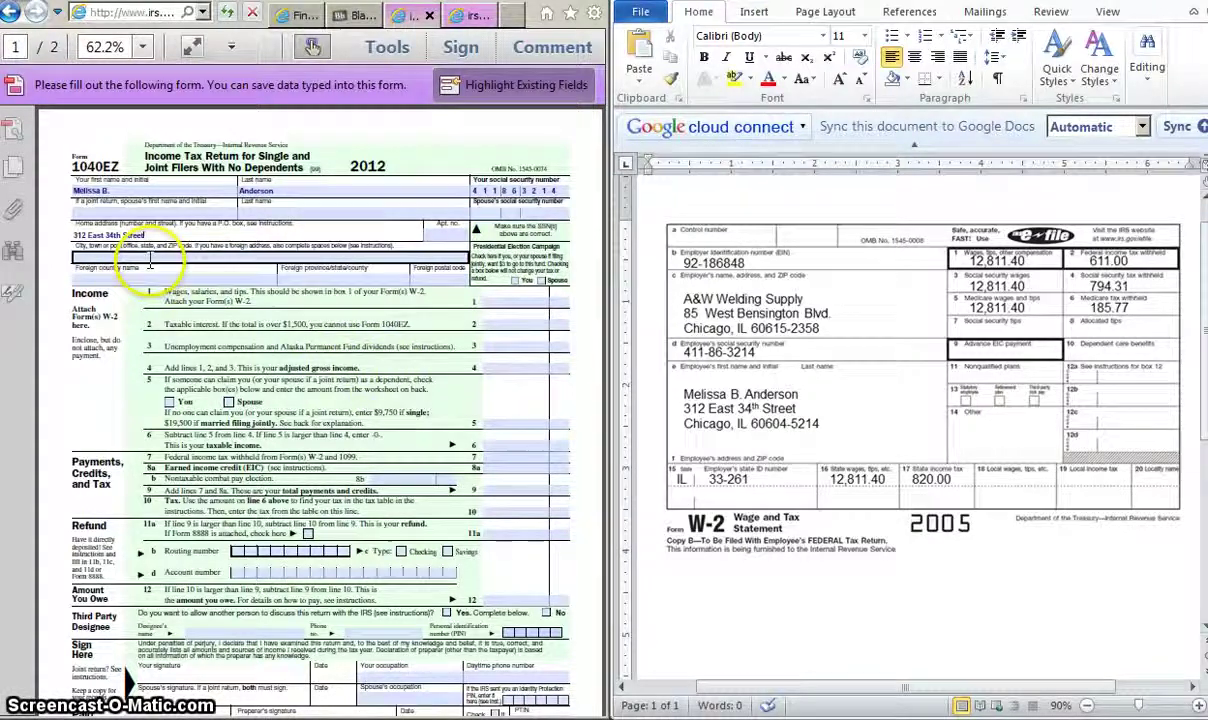
text(Chicago, )
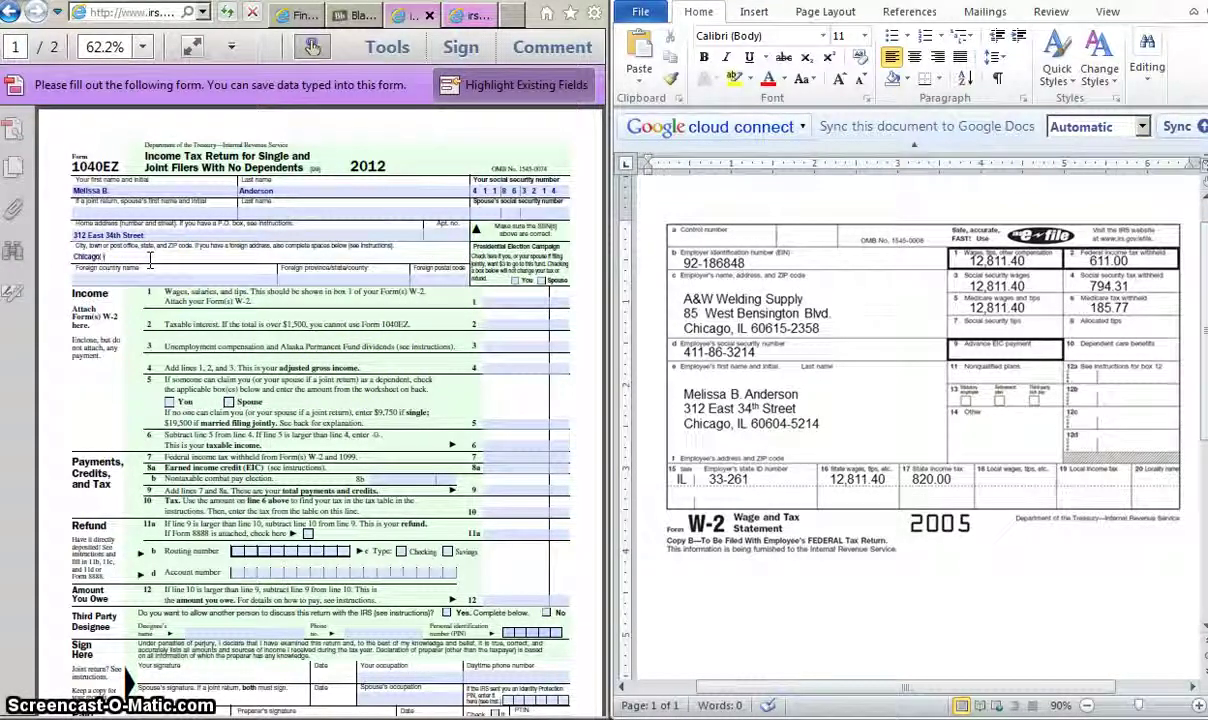
text(IL)
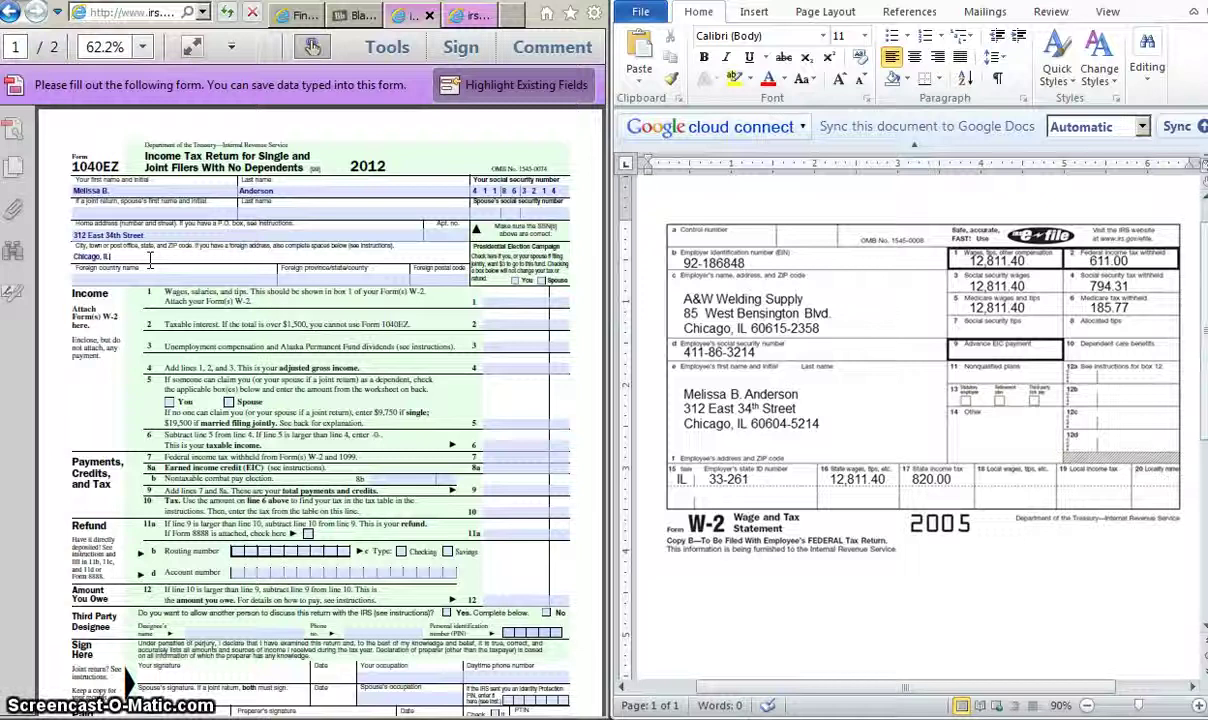
text( 60)
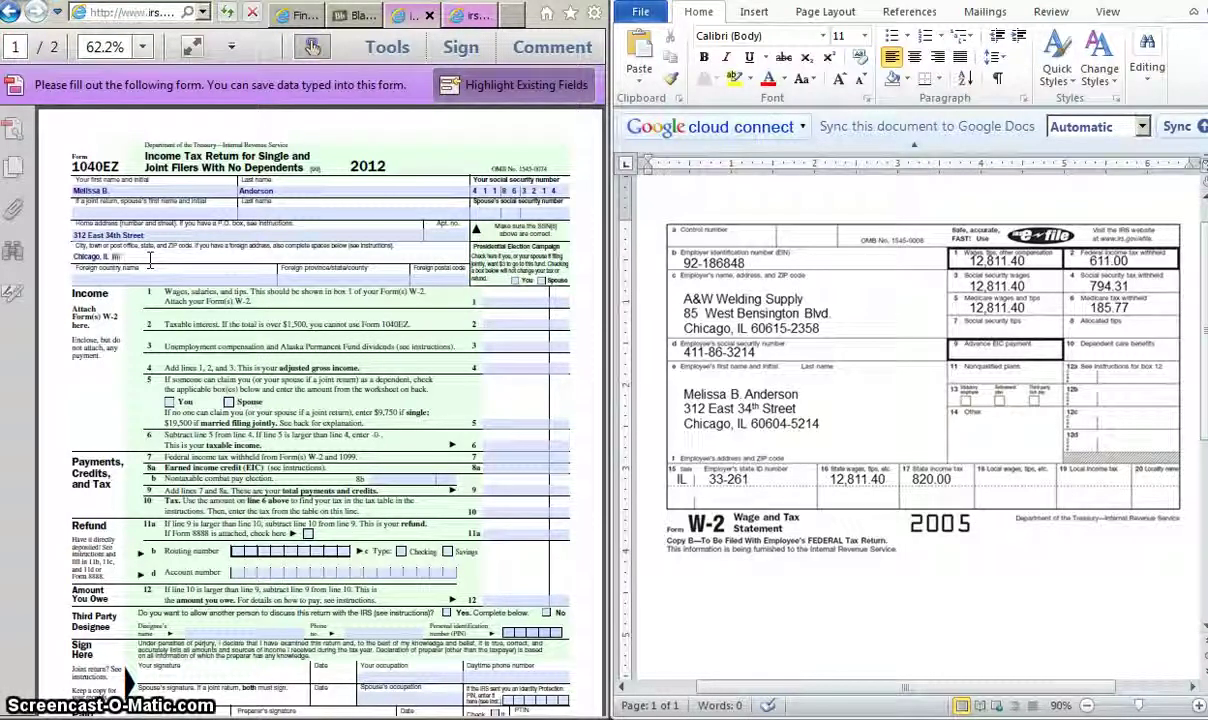
text(604)
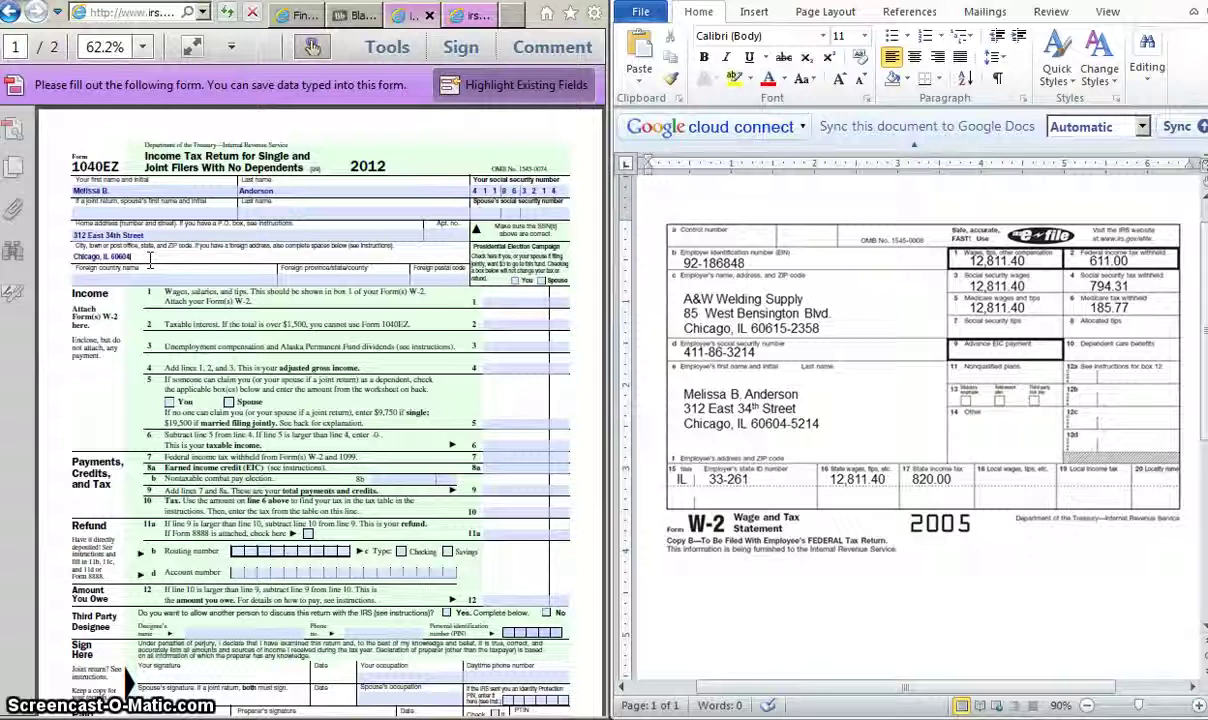
Step: Enter wages of 12,811.40 on line 1
click(216, 489)
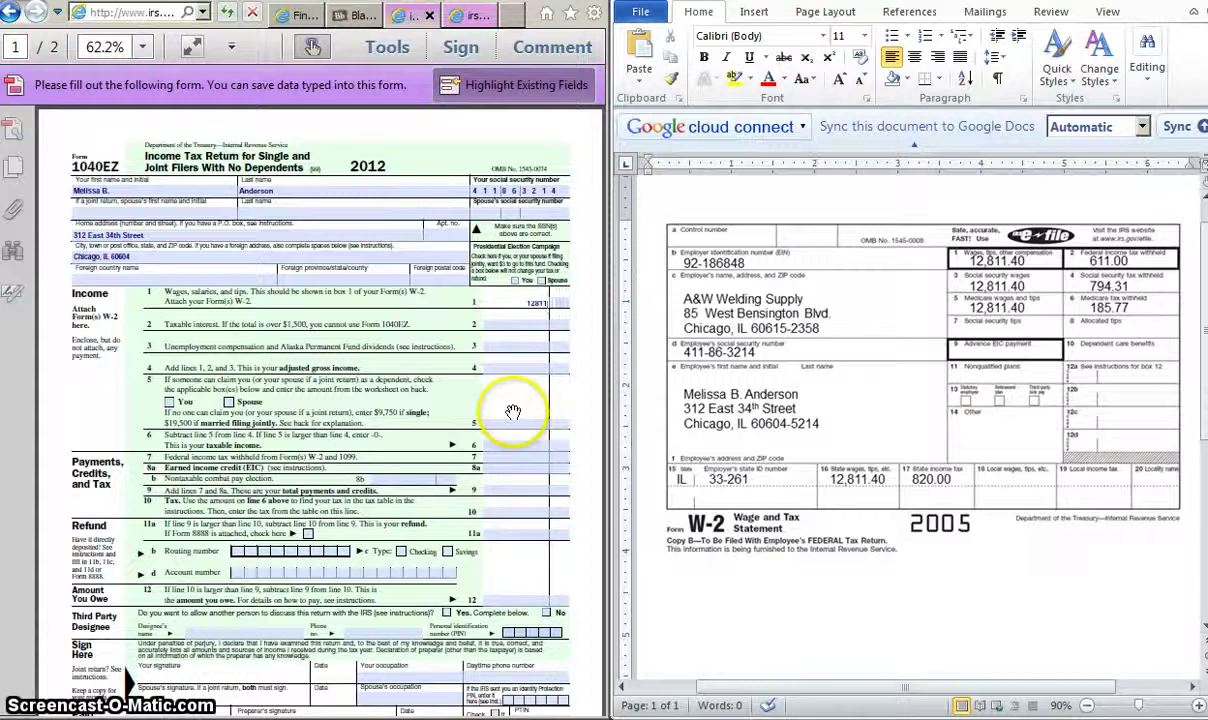
click(545, 302)
text(12811)
key(Tab)
text(40)
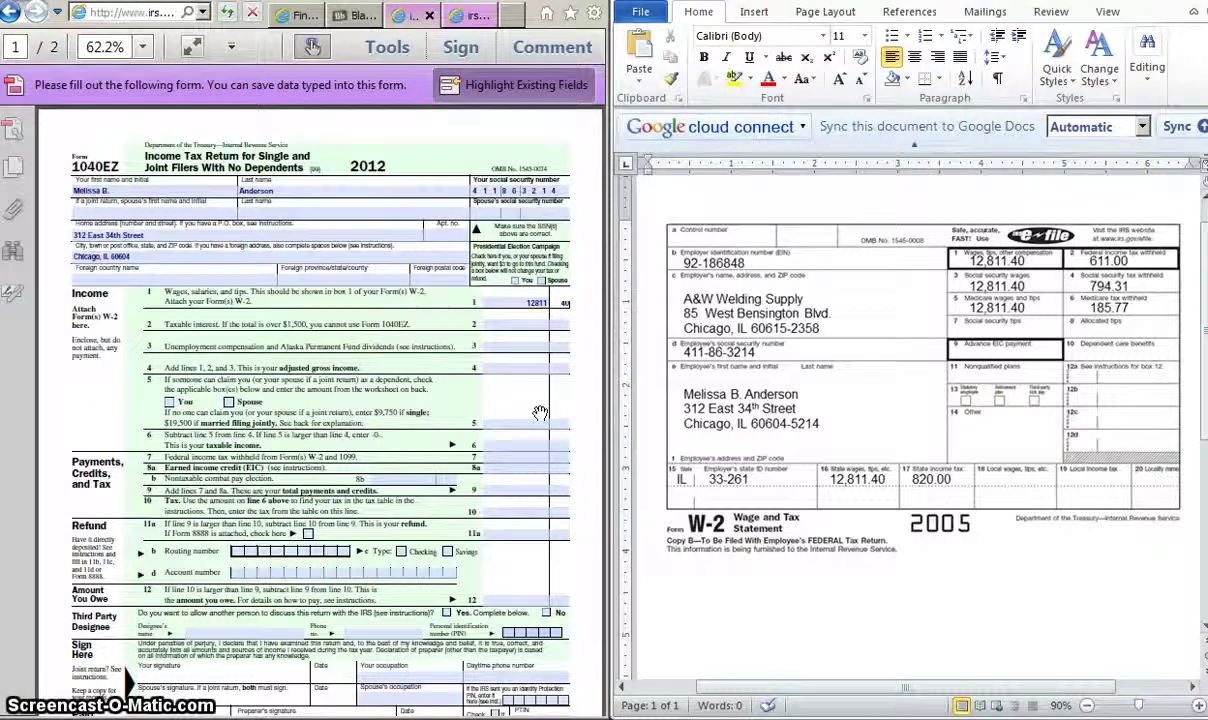
Step: Enter 0.00 for line 2 taxable interest and 0 for line 3 unemployment compensation
click(518, 323)
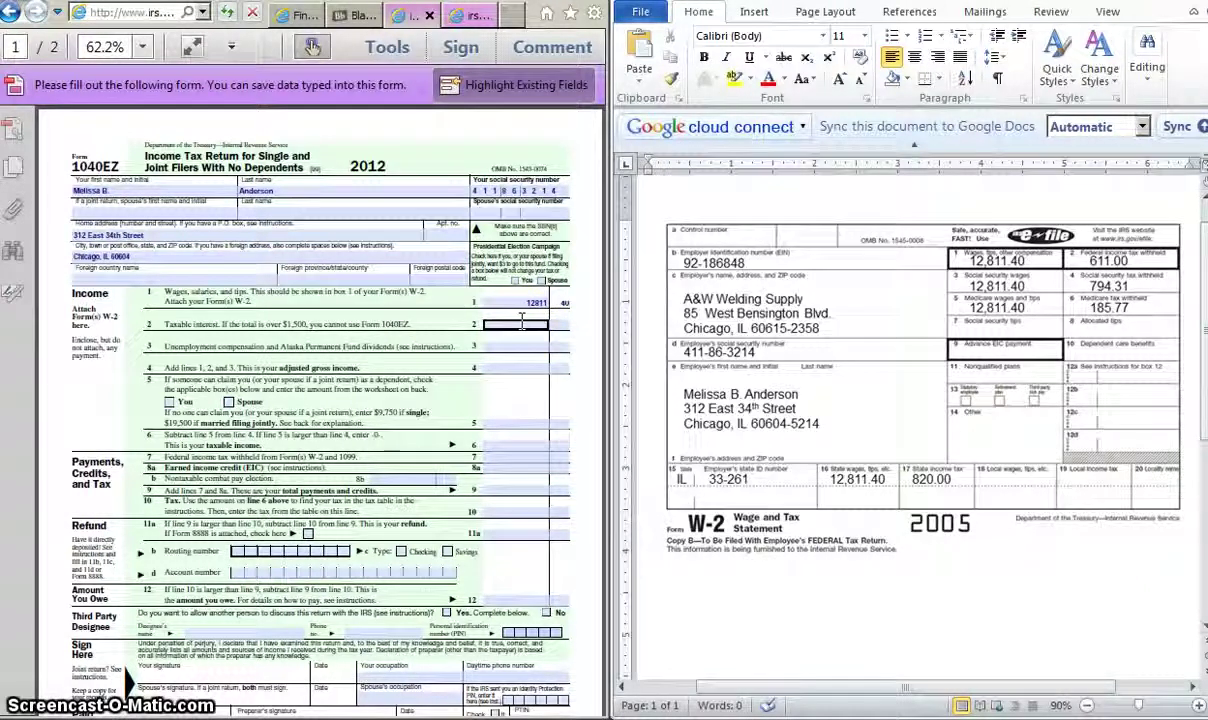
key(Tab)
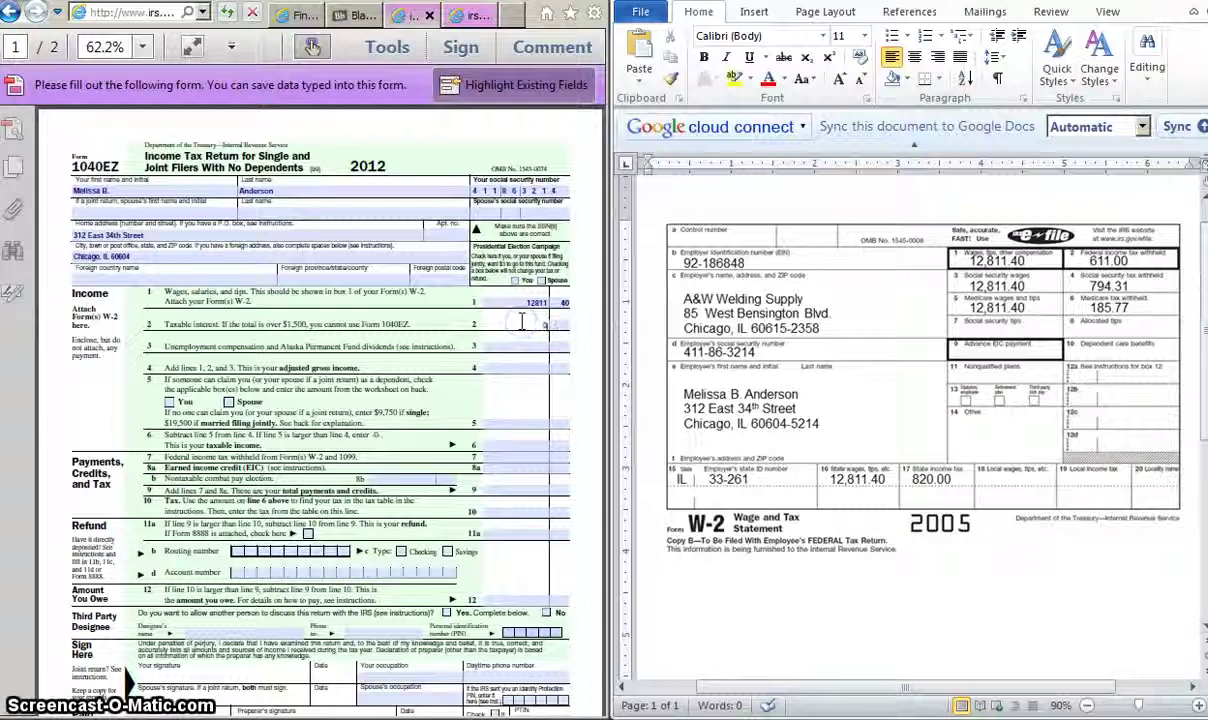
text(00)
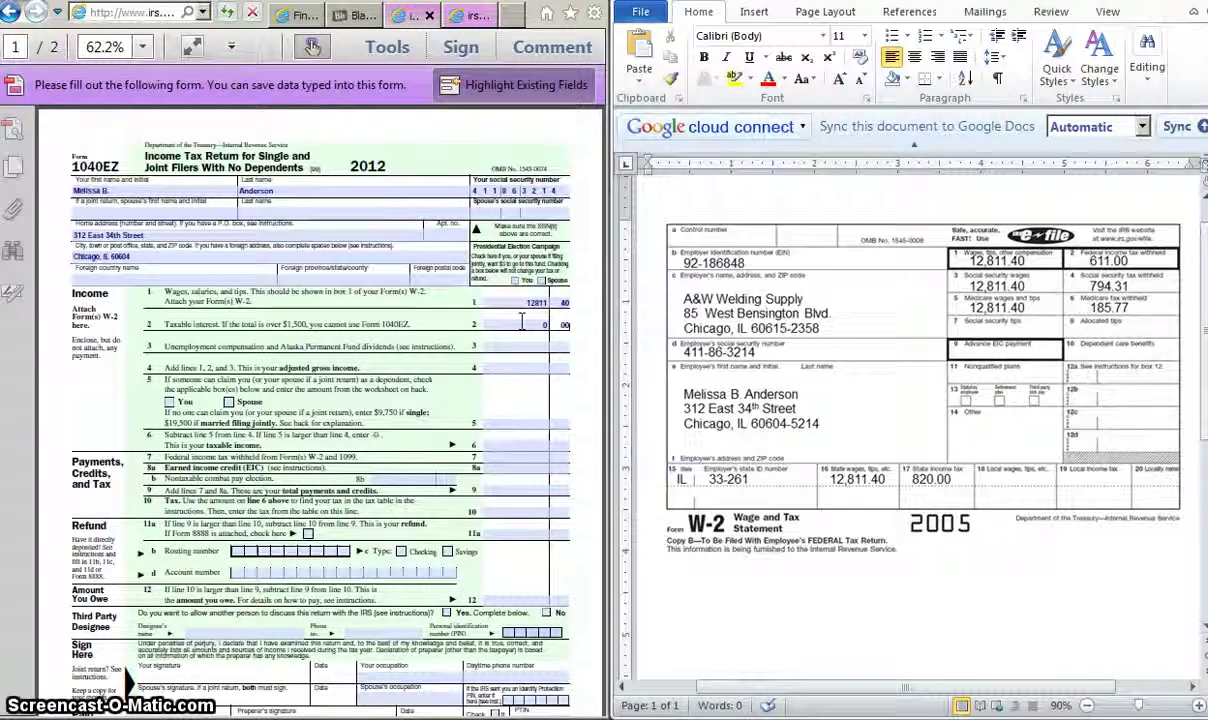
click(527, 345)
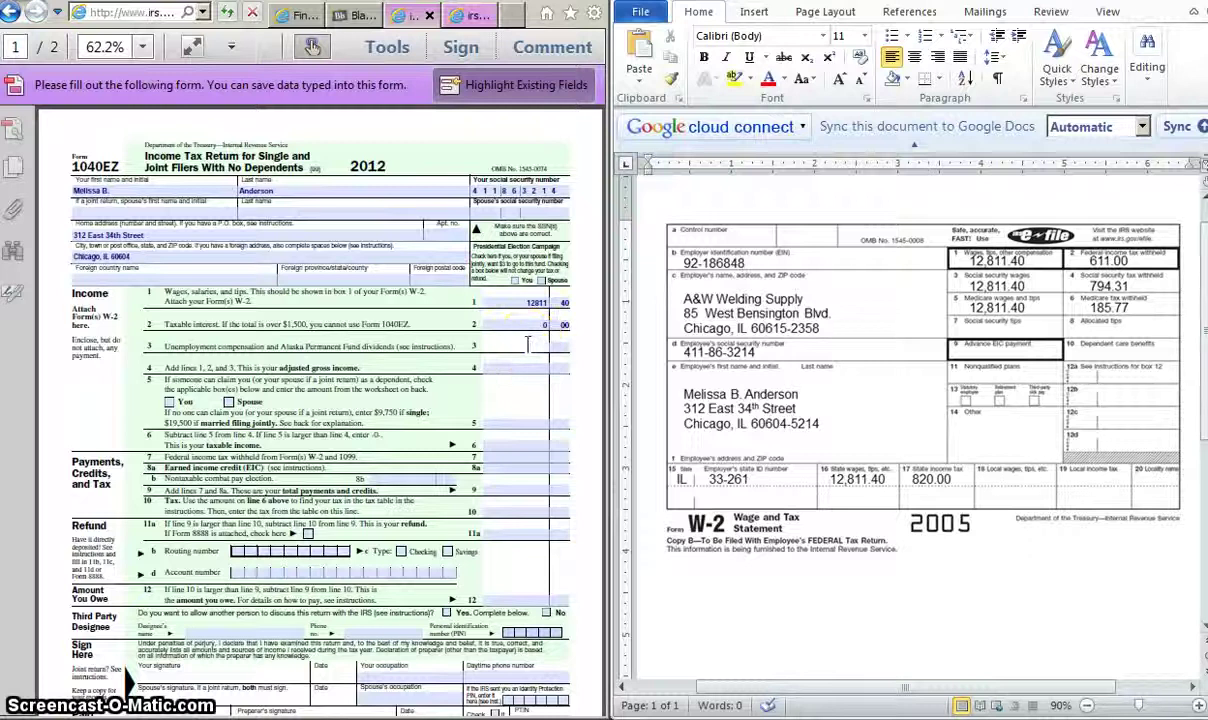
text(0)
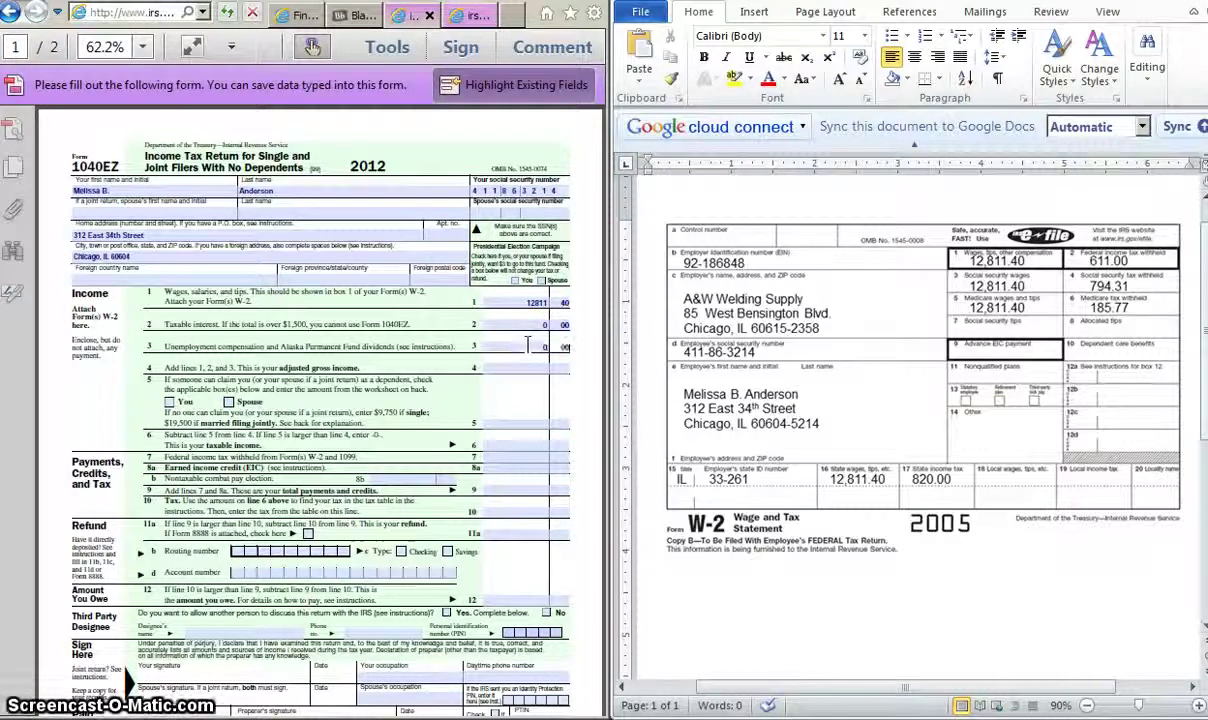
click(527, 365)
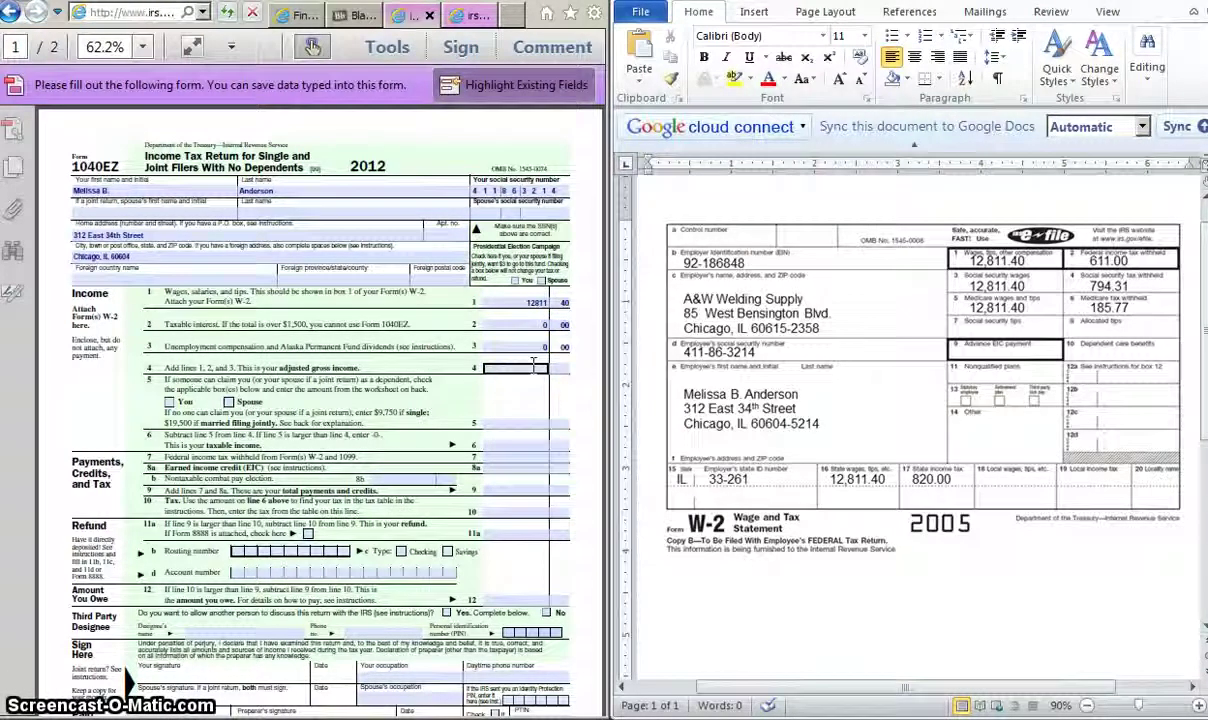
Step: Enlarge the form and enter 12811.40 on line 4, matching the line 1 wages
click(553, 72)
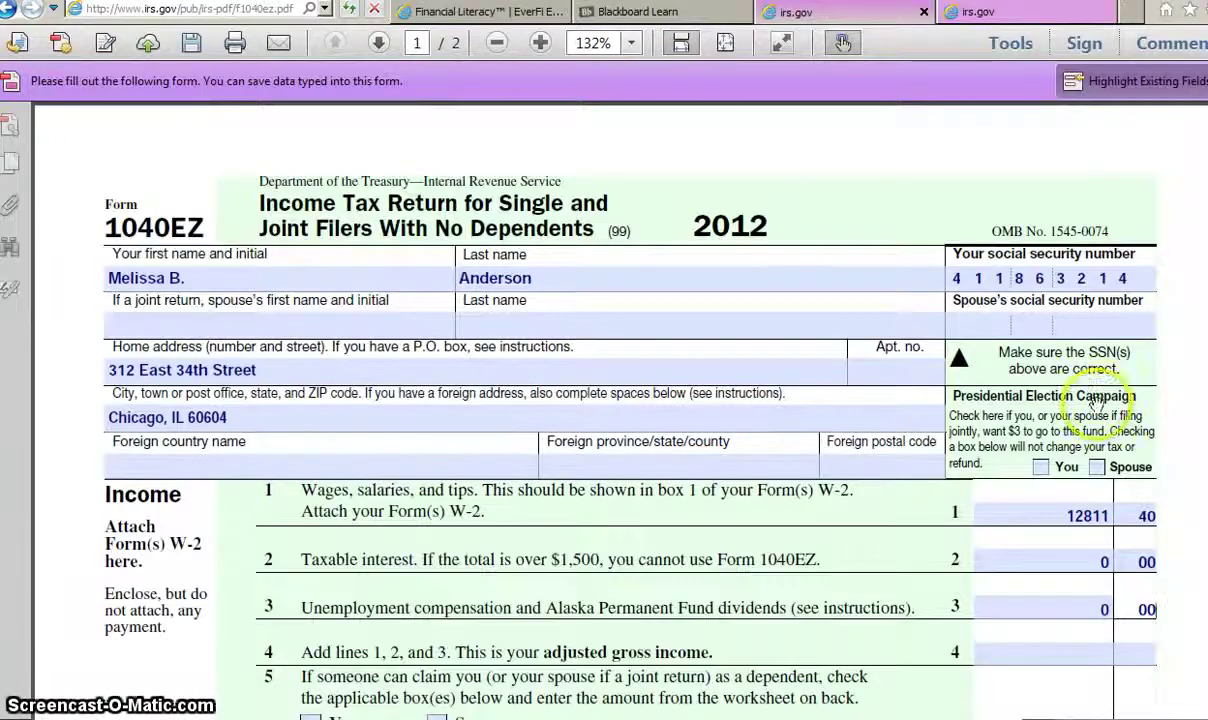
scroll(1020, 360, down, 1)
click(1033, 560)
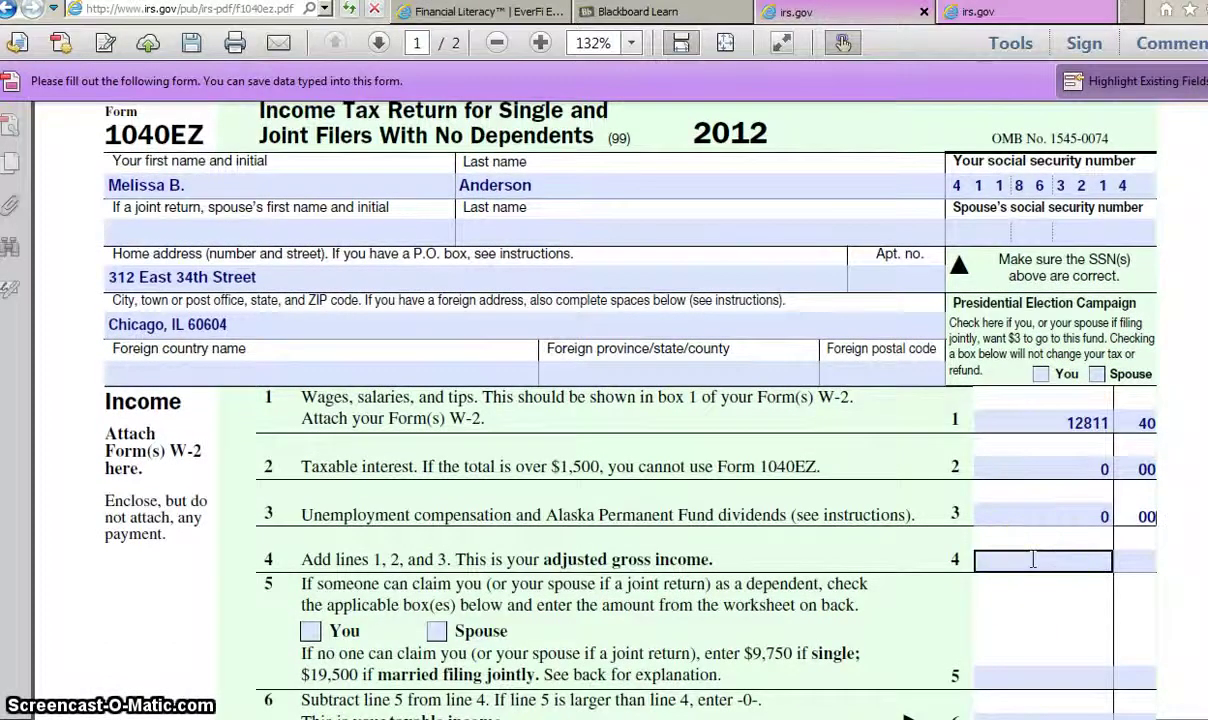
click(1033, 560)
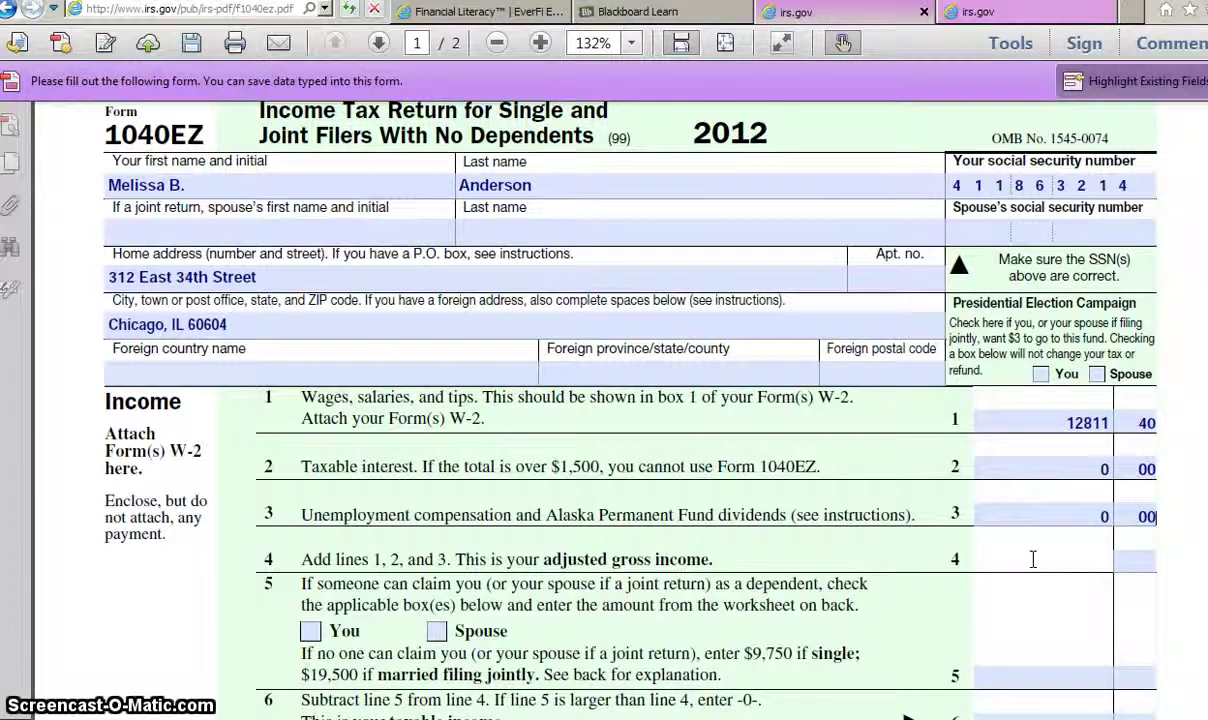
text(1281)
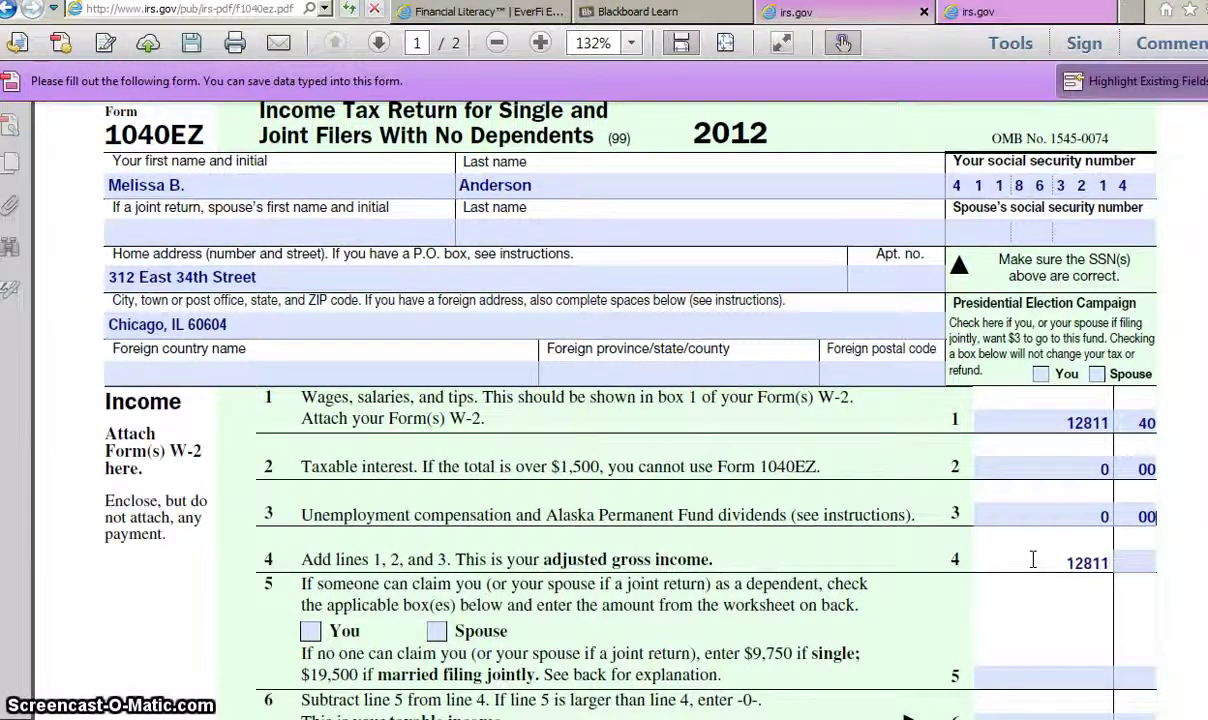
text(1)
click(1142, 565)
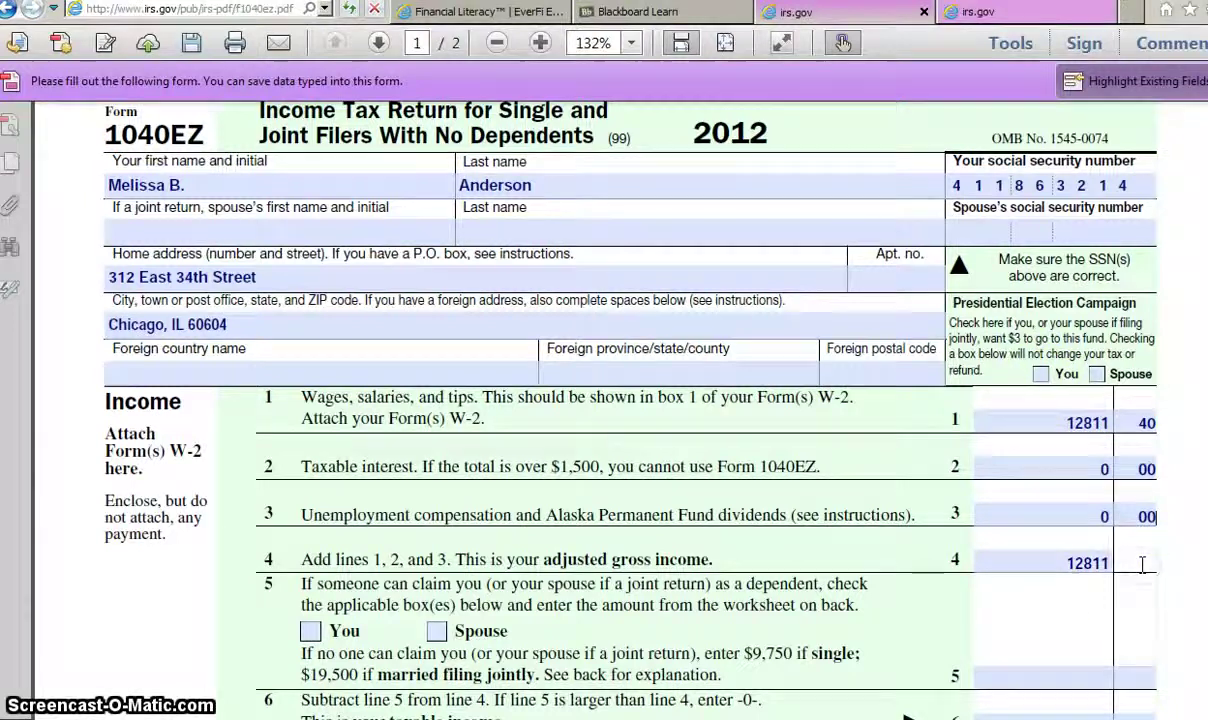
scroll(1142, 565, down, 3)
Step: Enter 9,750.00 as the single-filer amount on line 5
click(1143, 550)
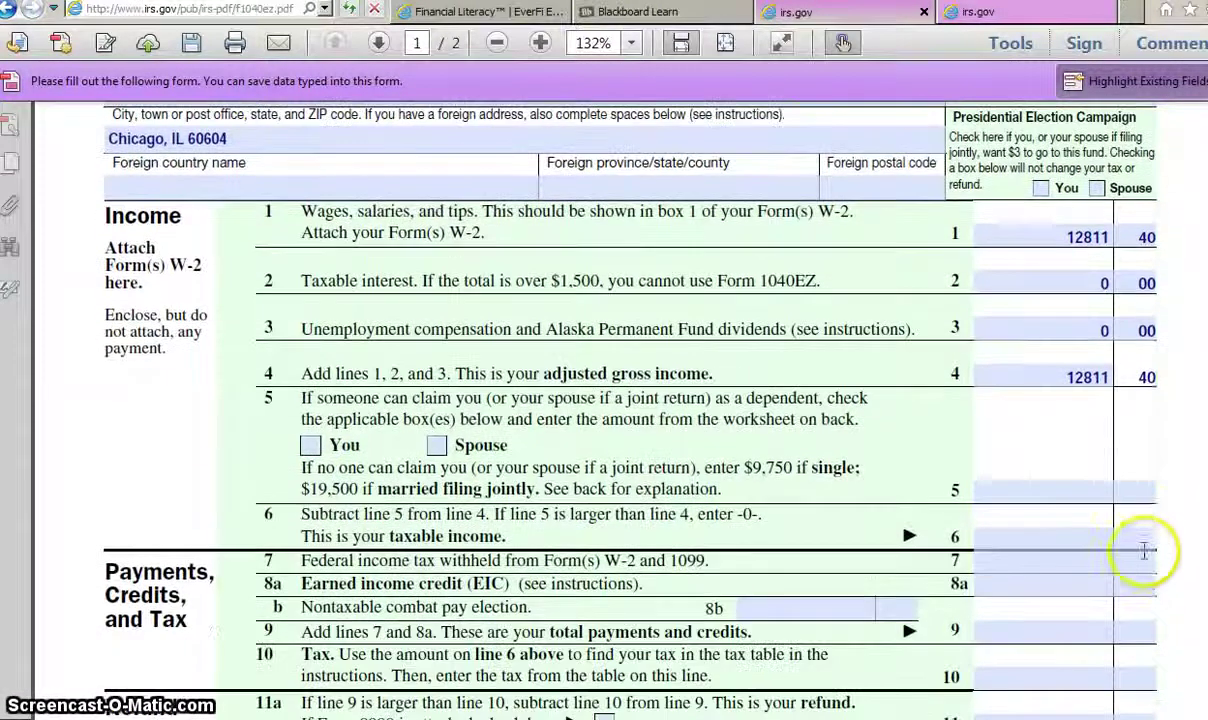
scroll(1145, 530, down, 1)
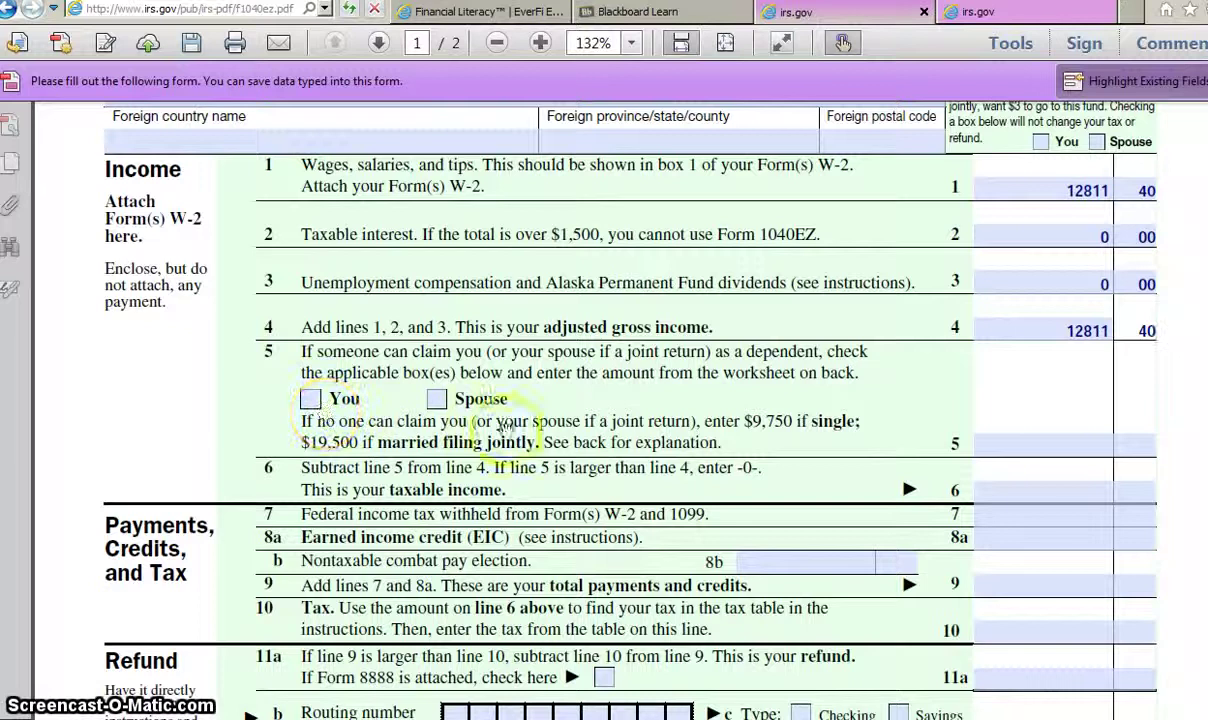
click(1000, 445)
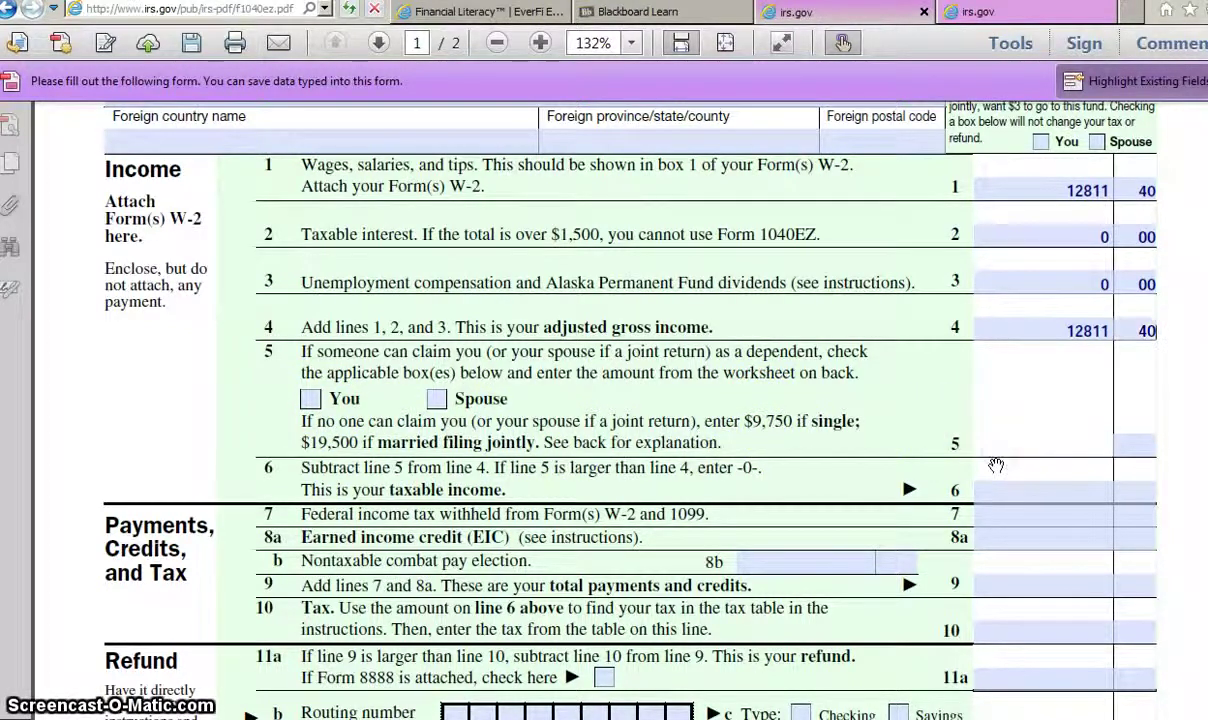
text(9750)
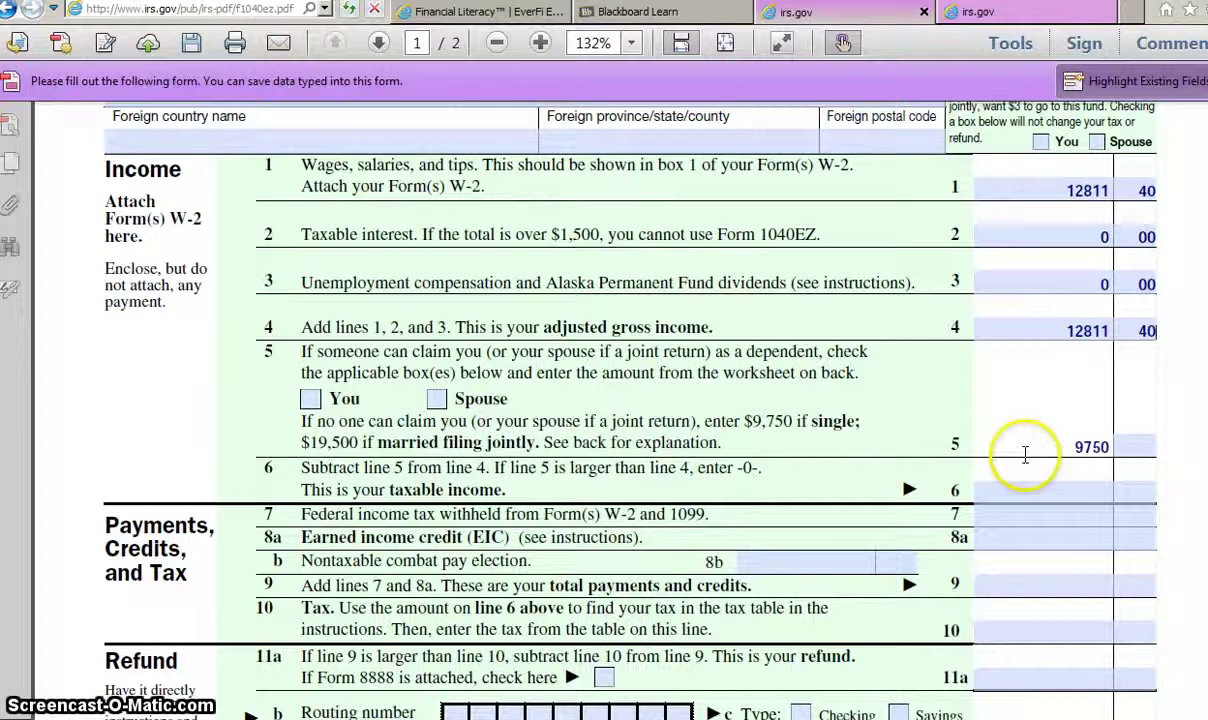
click(1121, 445)
text(00)
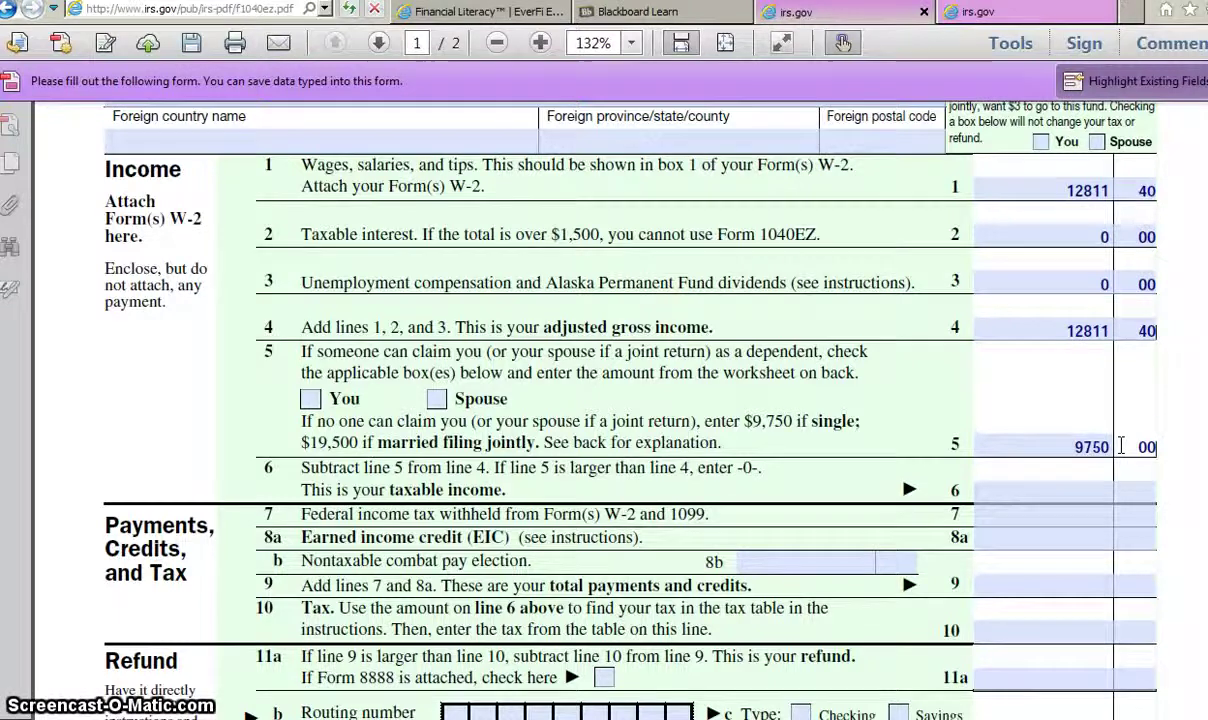
Step: Enter taxable income of 3,061.40 on line 6
click(1035, 445)
click(1083, 494)
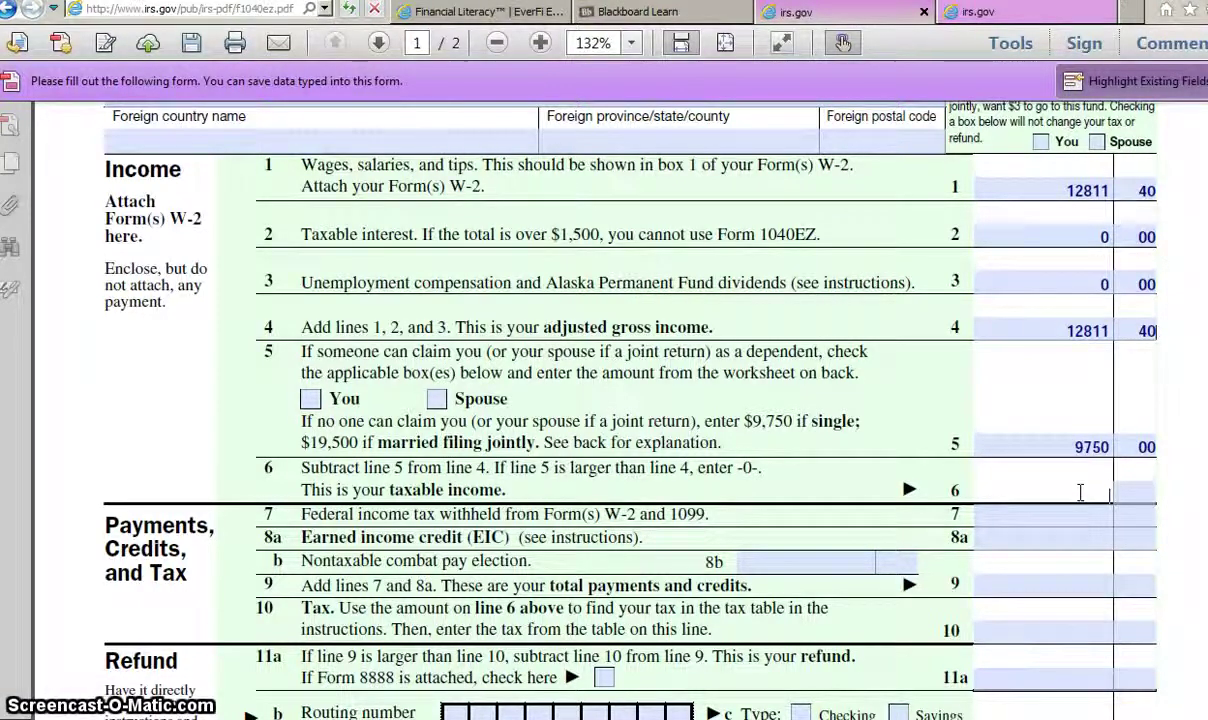
click(1062, 494)
text(3061)
click(1133, 491)
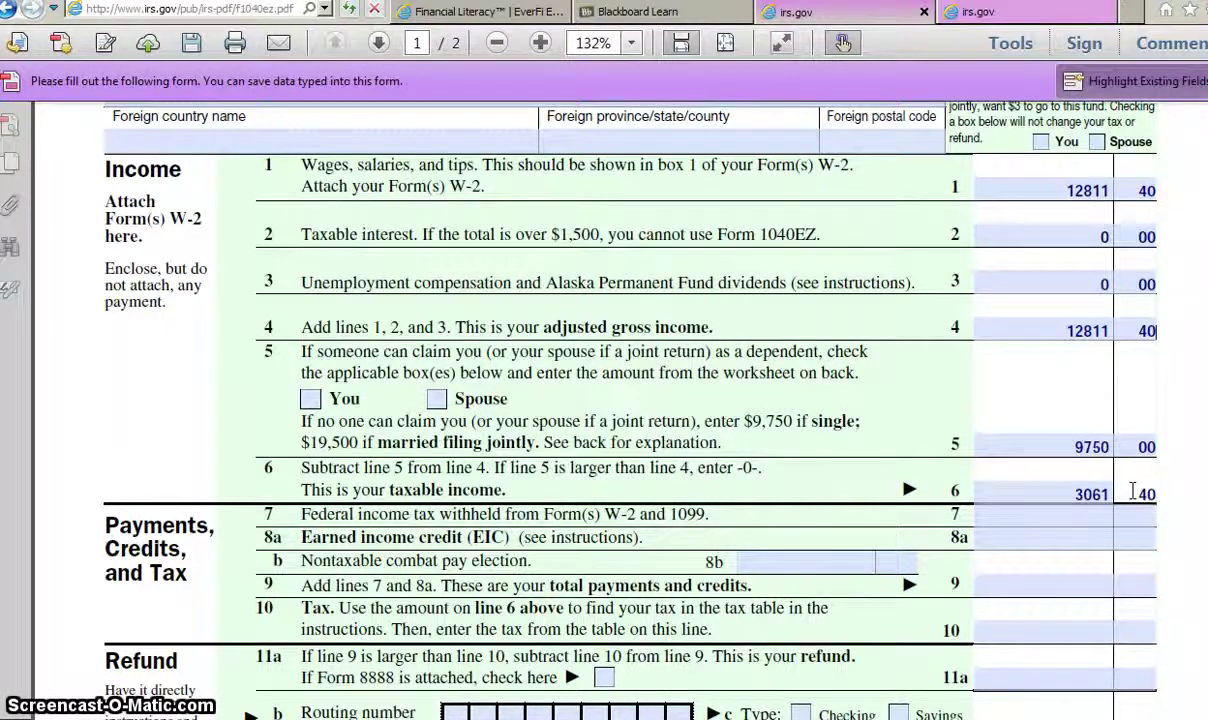
Step: Enter 611.00 federal income tax withheld on line 7
scroll(1133, 485, down, 1)
click(1133, 478)
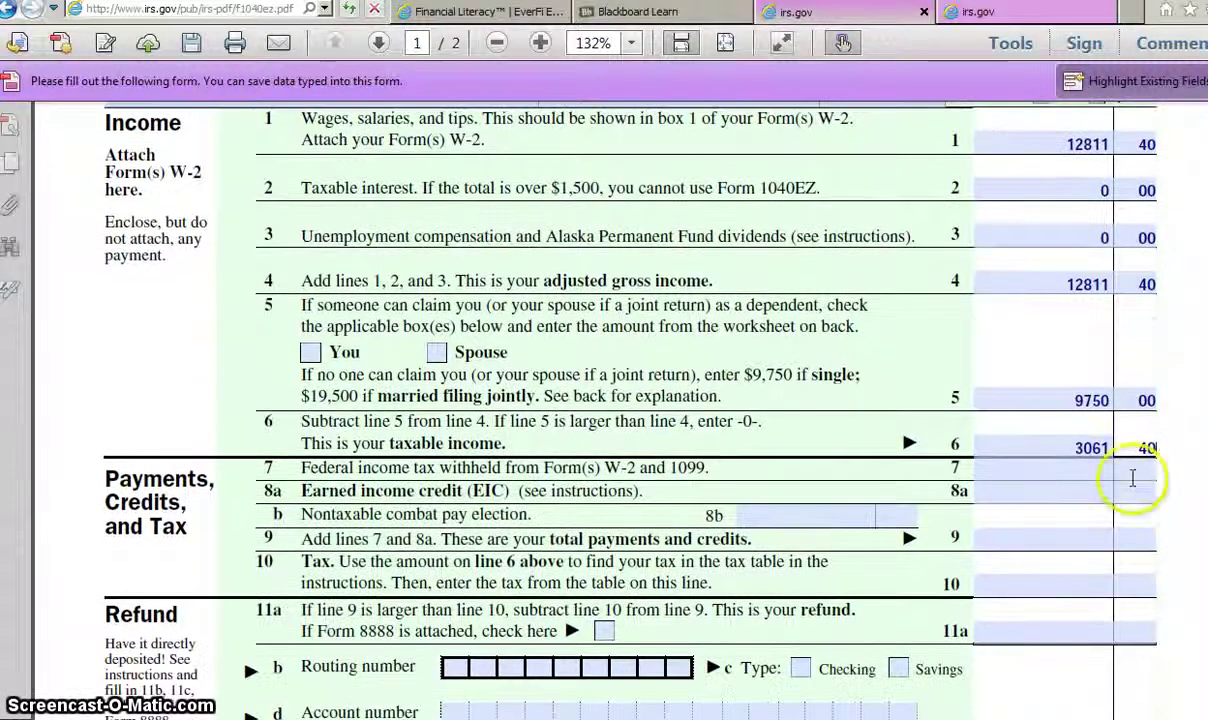
click(1107, 240)
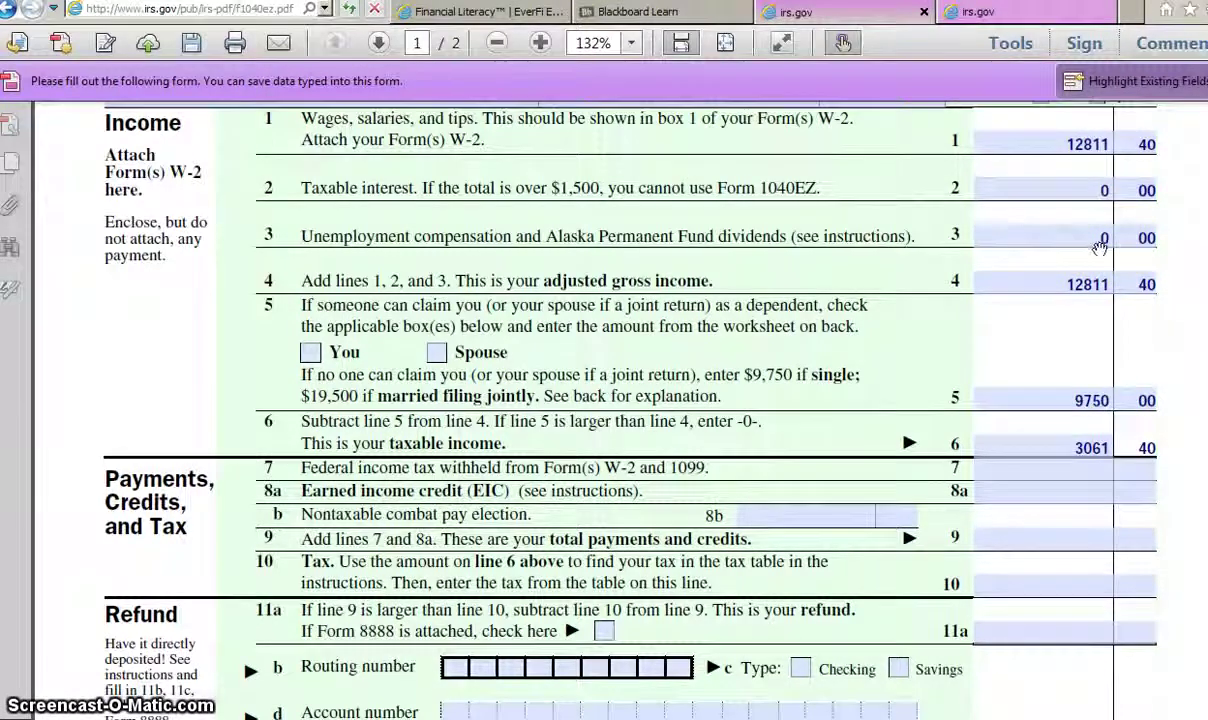
scroll(1040, 235, down, 1)
click(1140, 425)
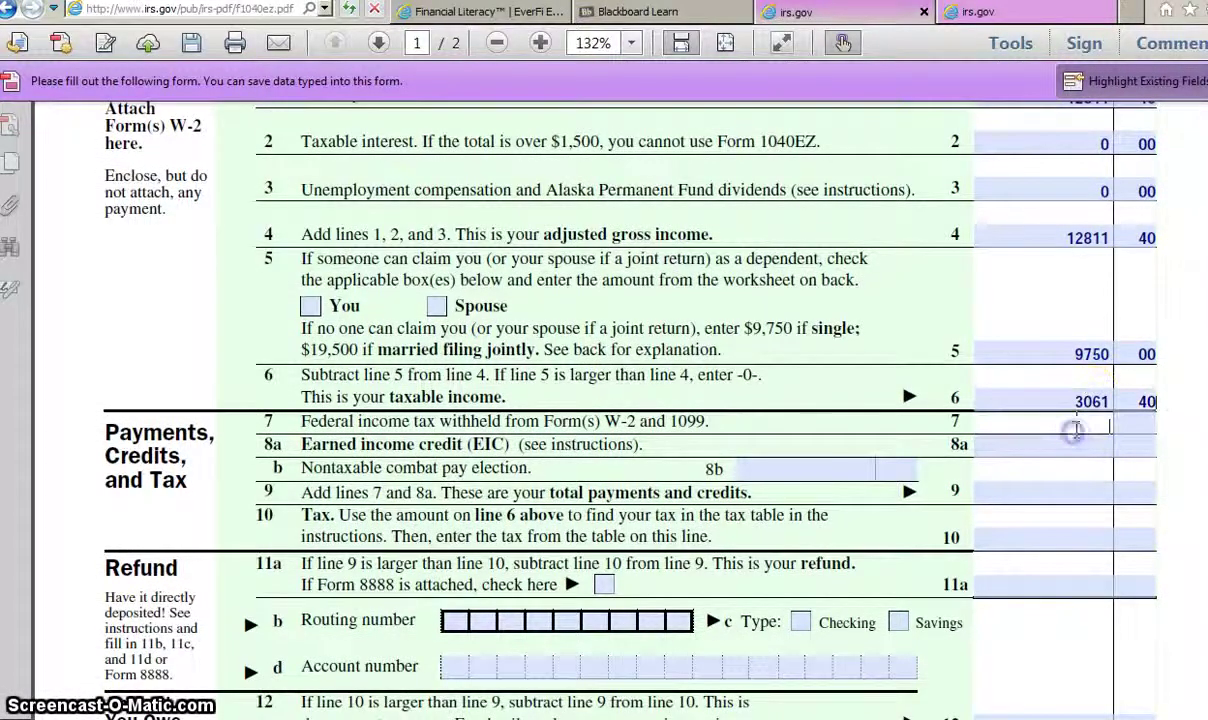
click(980, 30)
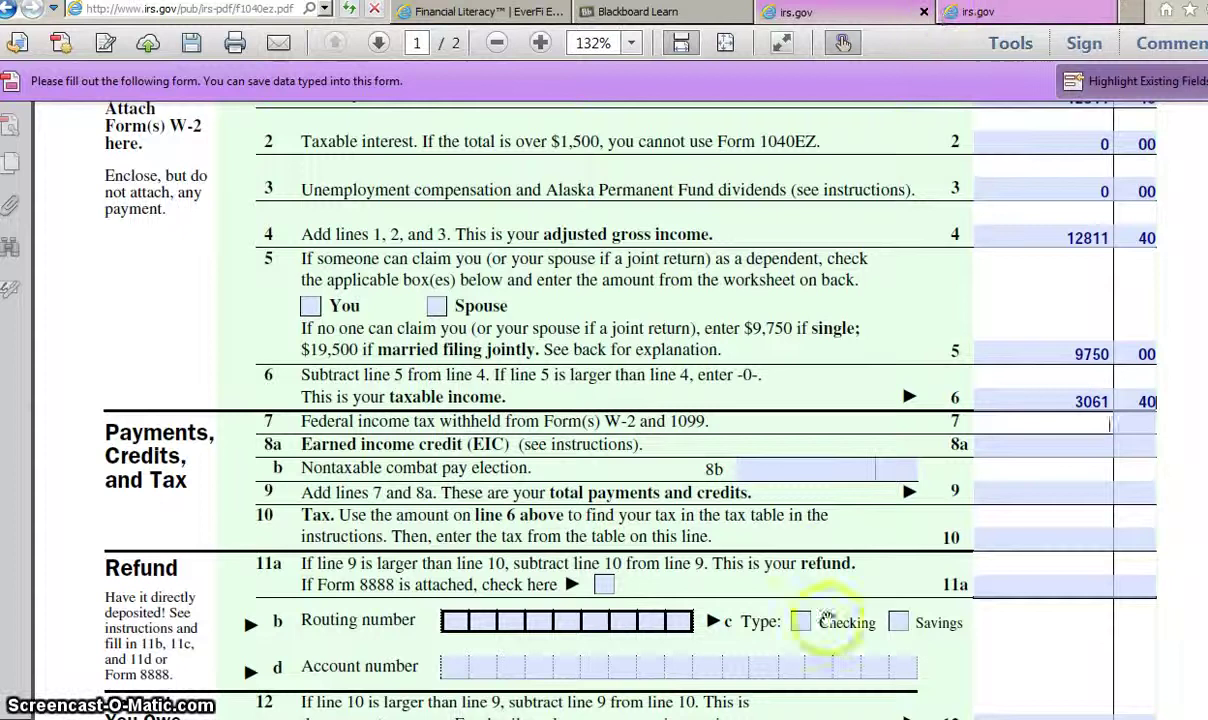
click(1109, 425)
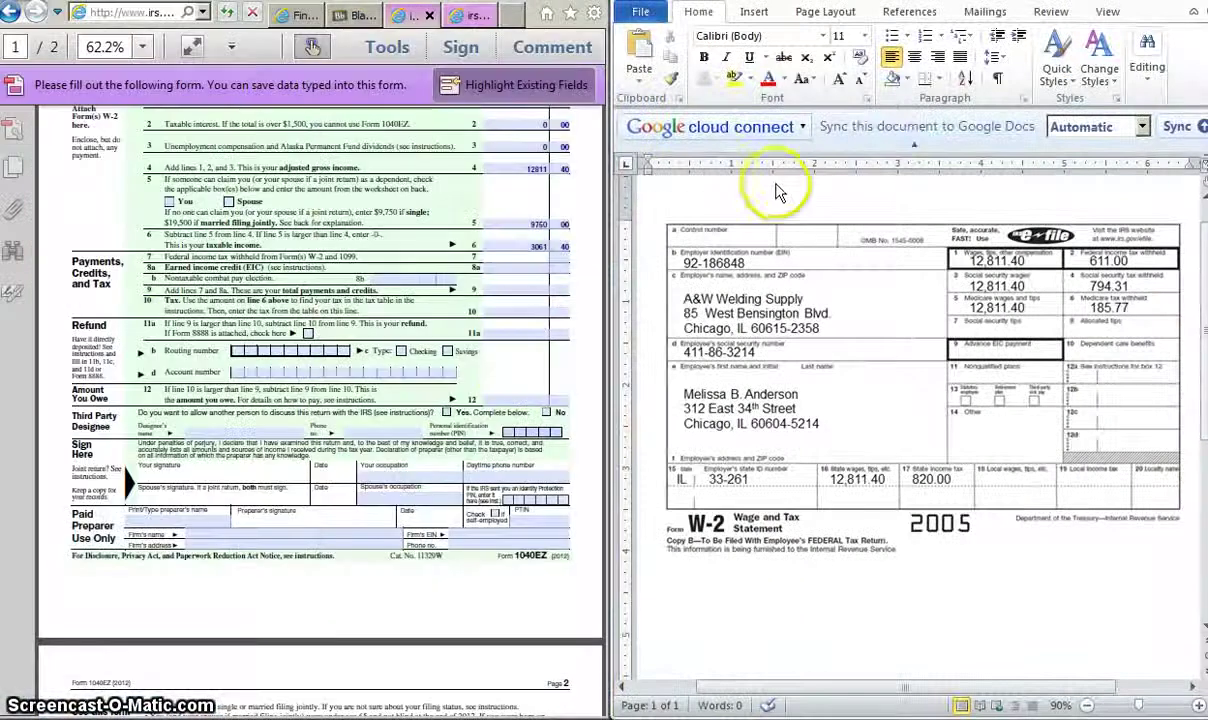
click(540, 257)
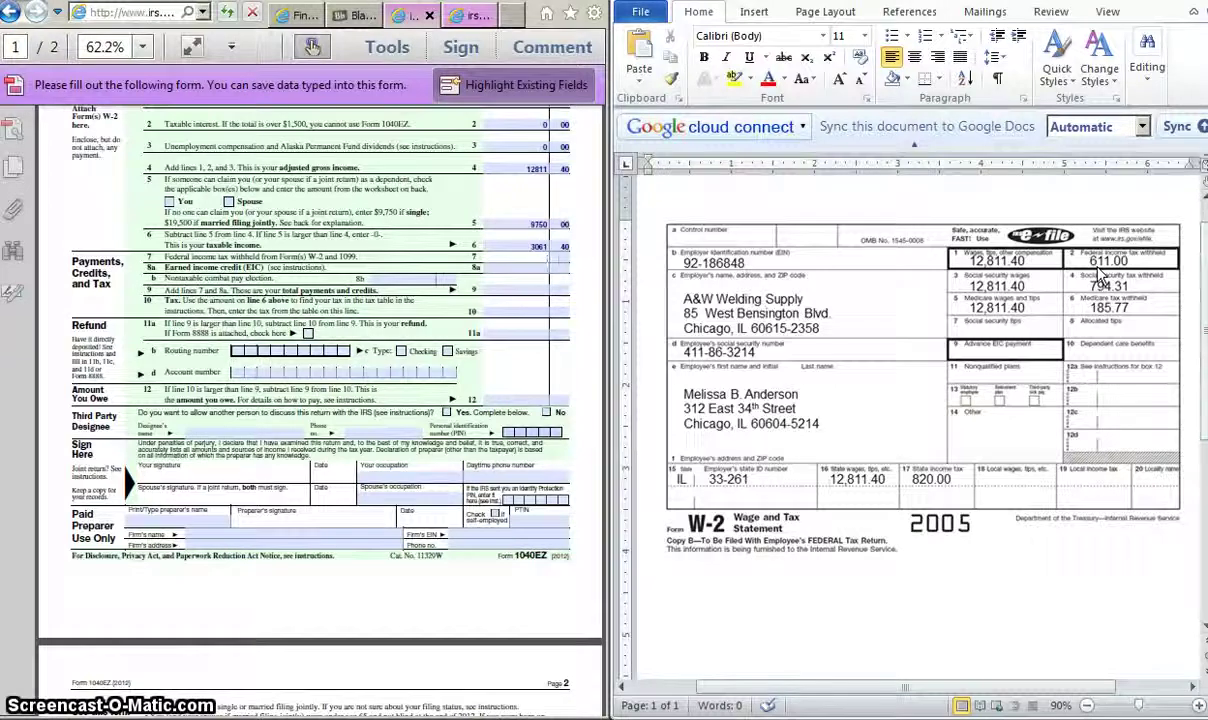
click(541, 265)
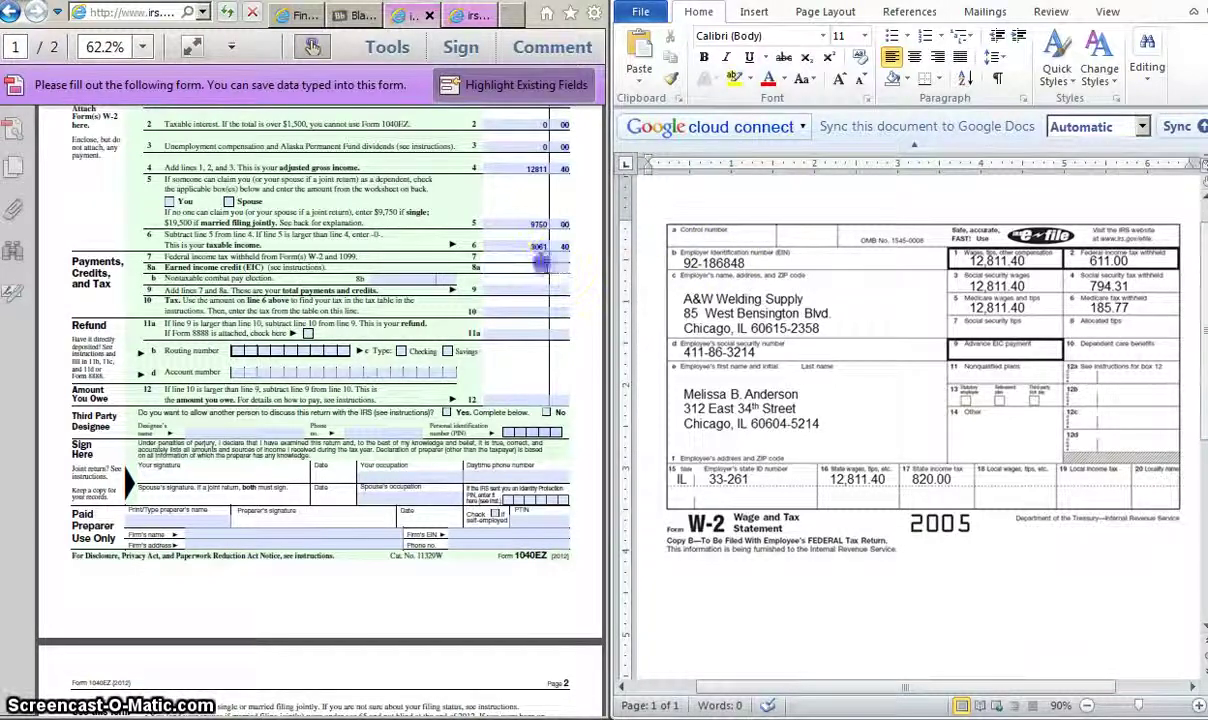
click(533, 394)
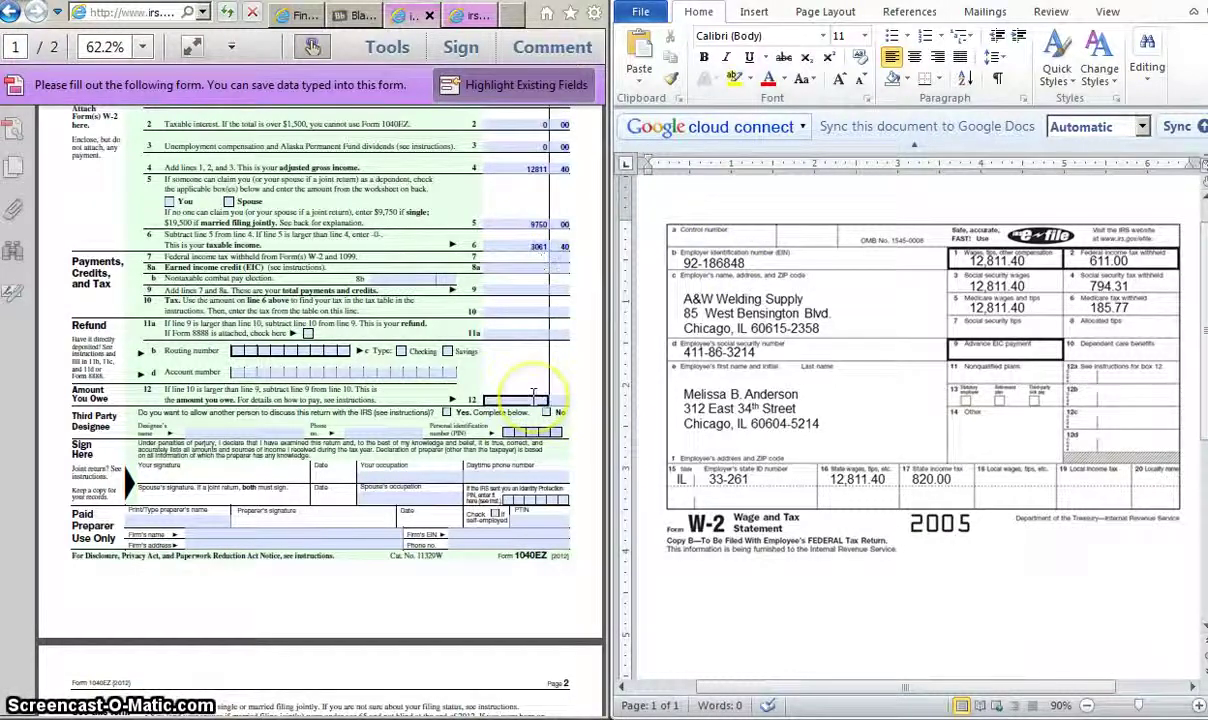
click(533, 393)
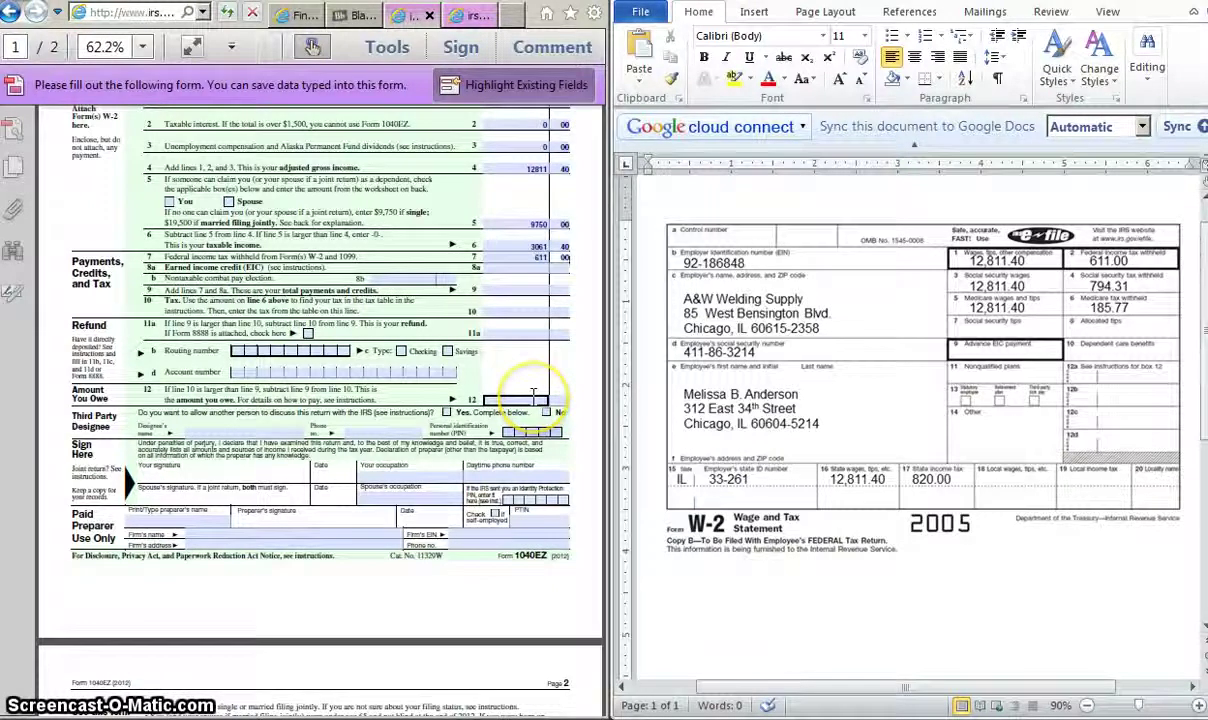
click(535, 354)
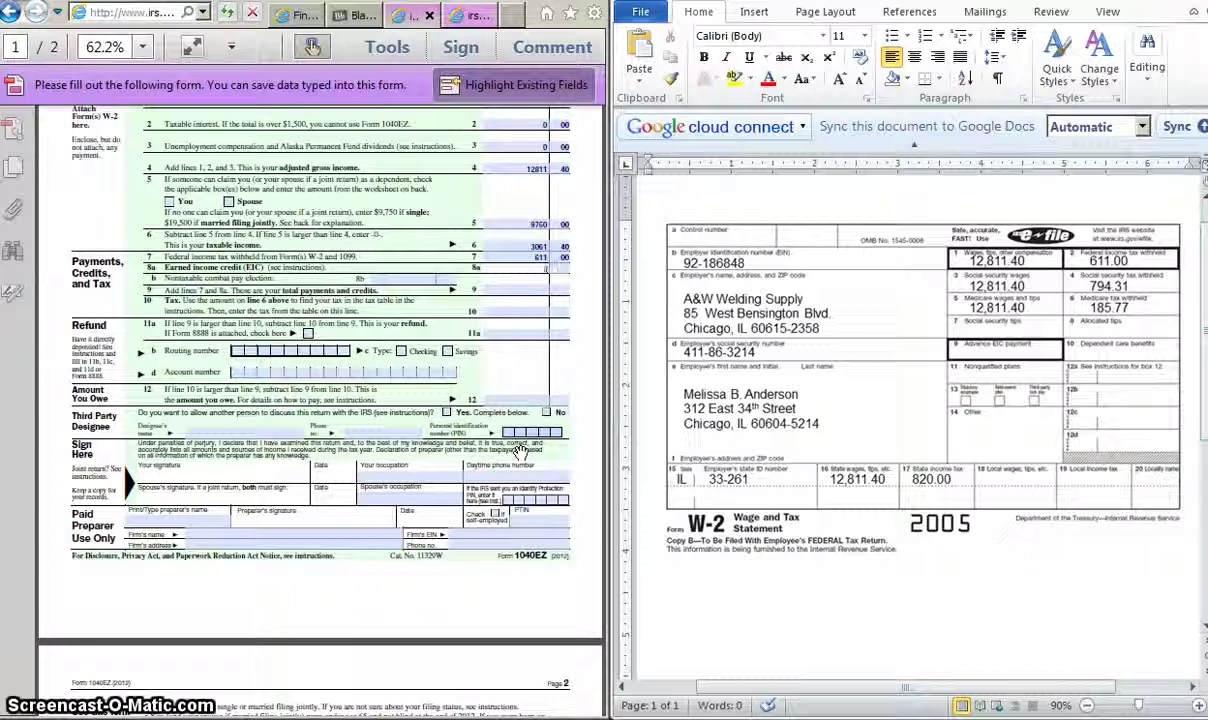
Step: Enter 0 nontaxable combat pay on line 8b and confirm line 9 totals 611.00
click(427, 278)
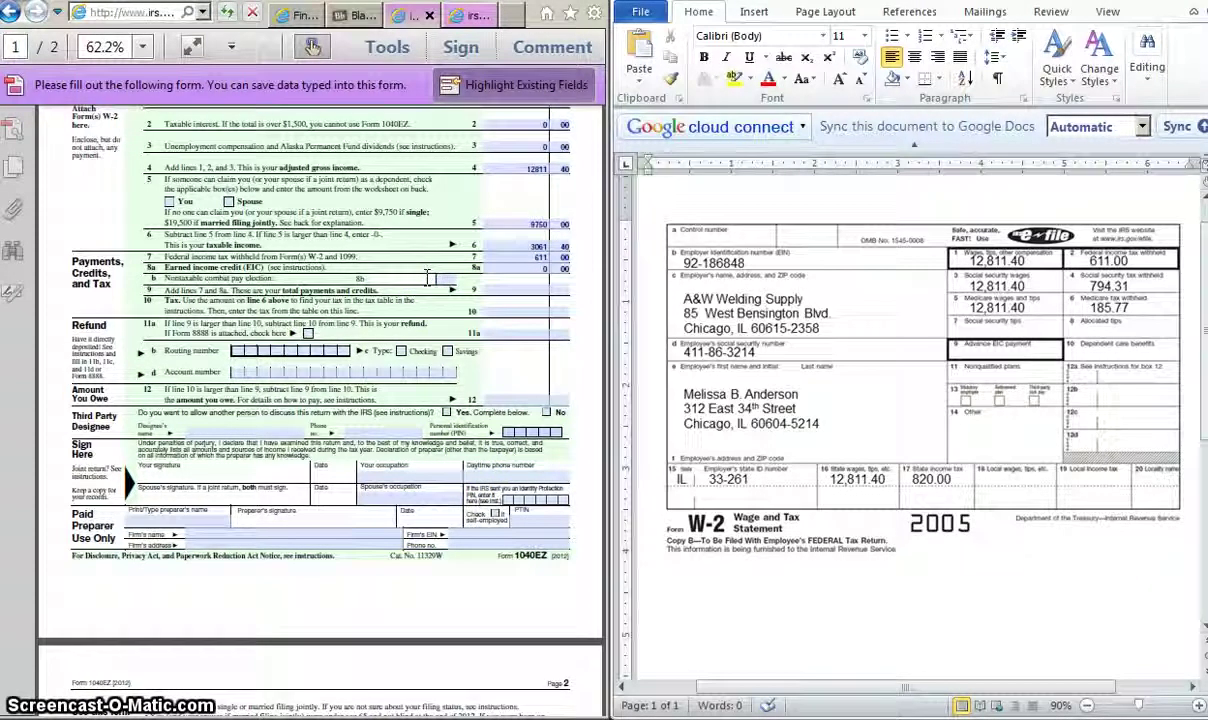
text(0)
key(Tab)
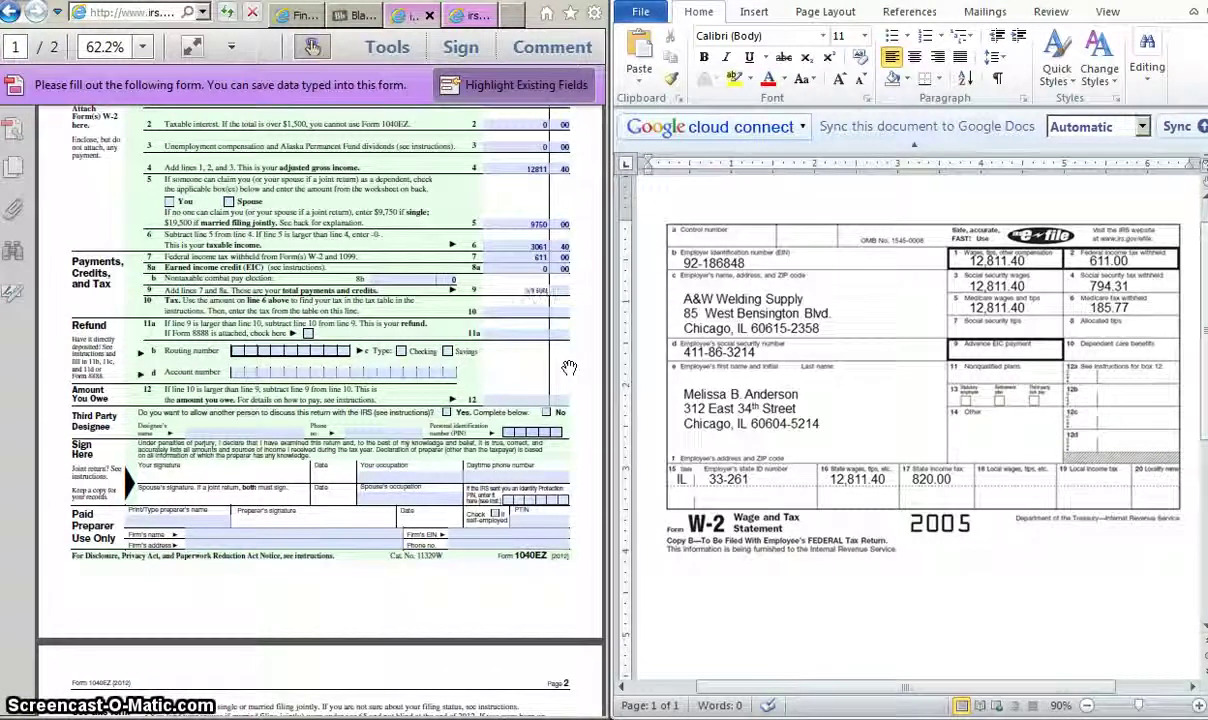
click(562, 284)
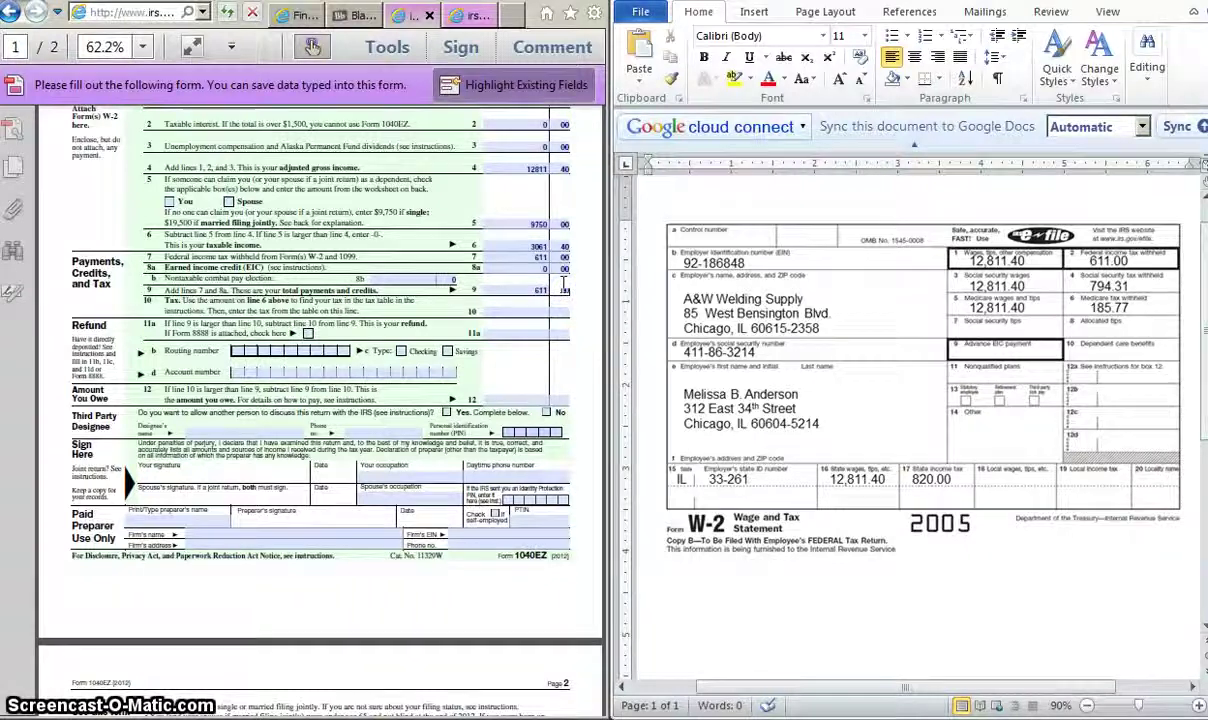
click(580, 324)
click(527, 308)
click(527, 309)
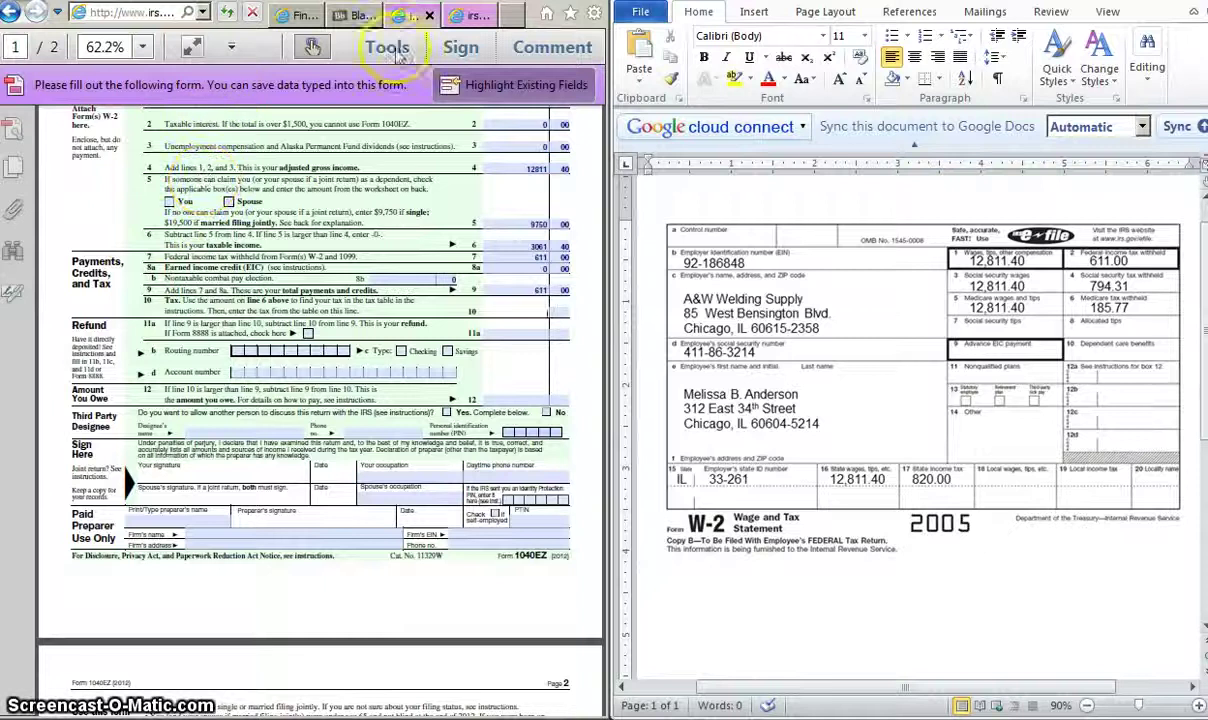
Step: Maximize the browser and switch to the tab with the 2012 1040EZ Instructions PDF
double_click(520, 14)
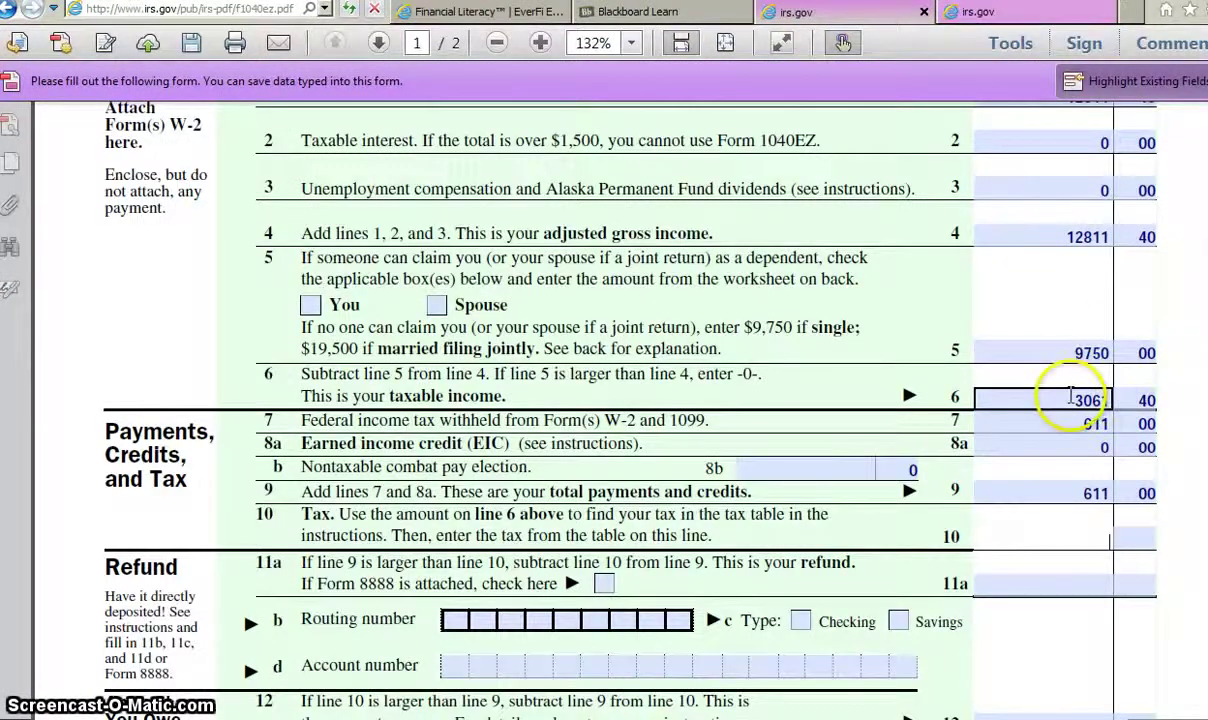
click(1071, 399)
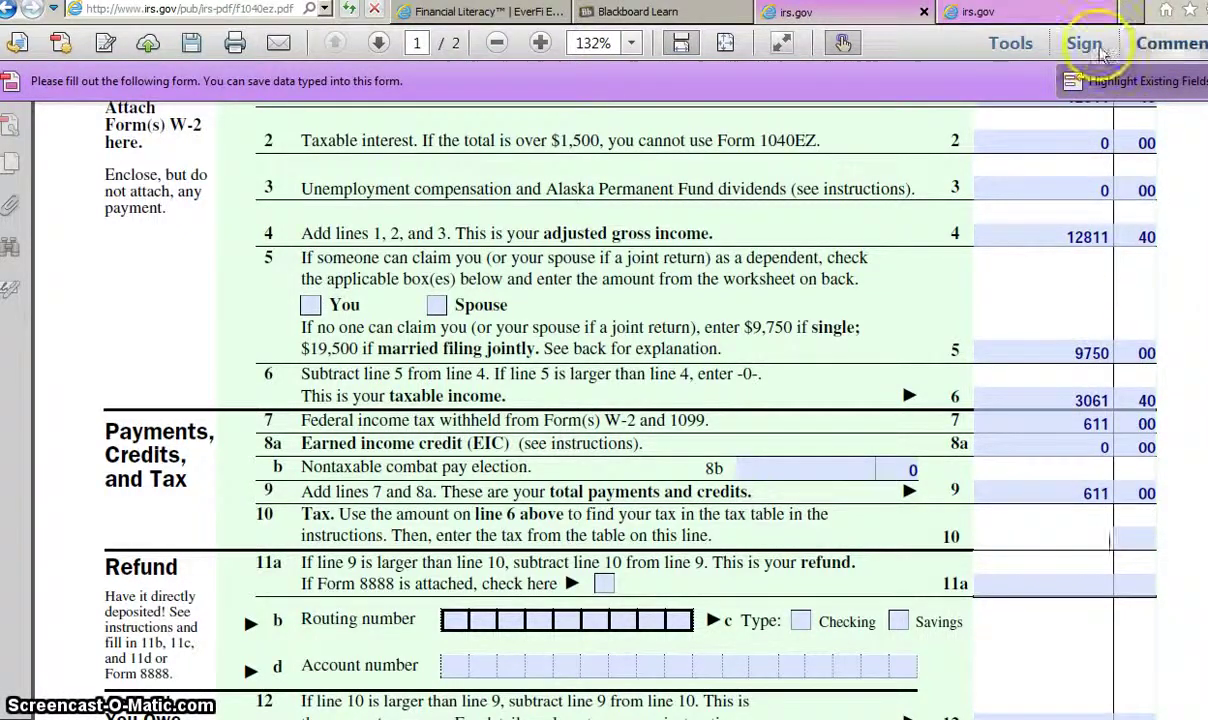
click(1048, 14)
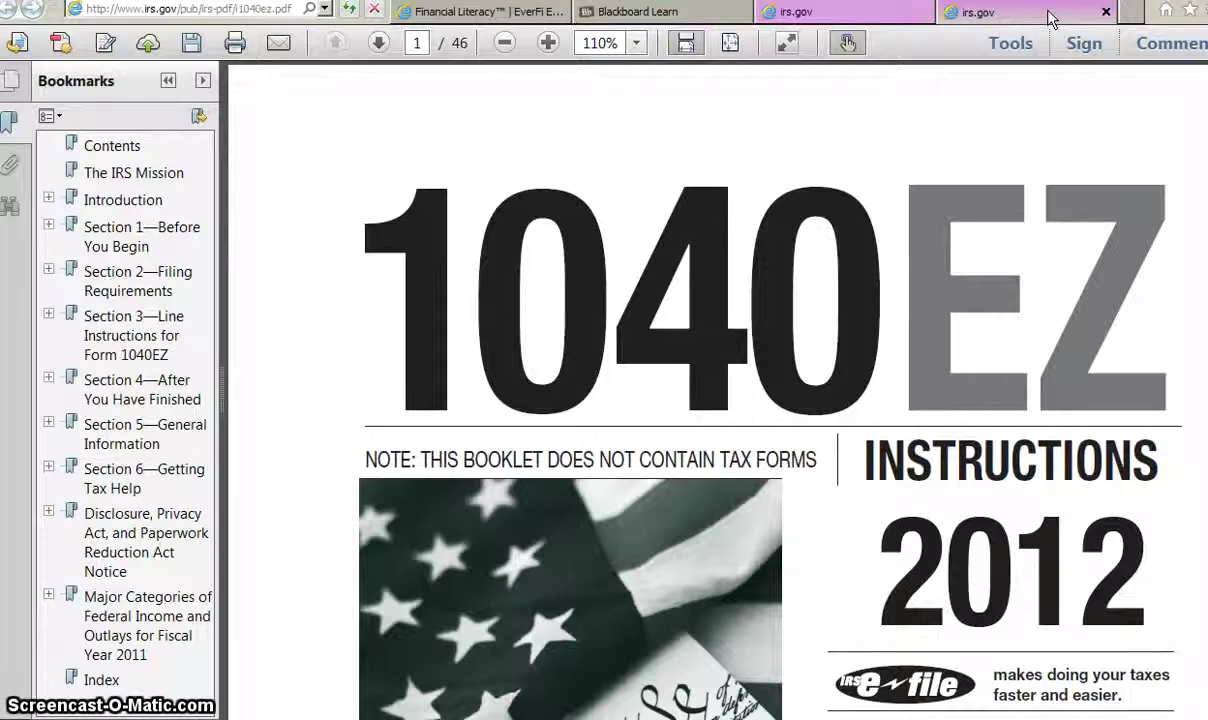
Step: Go to page 31 and pan to the 3,050–3,100 row showing a single filer's tax of 308
click(419, 43)
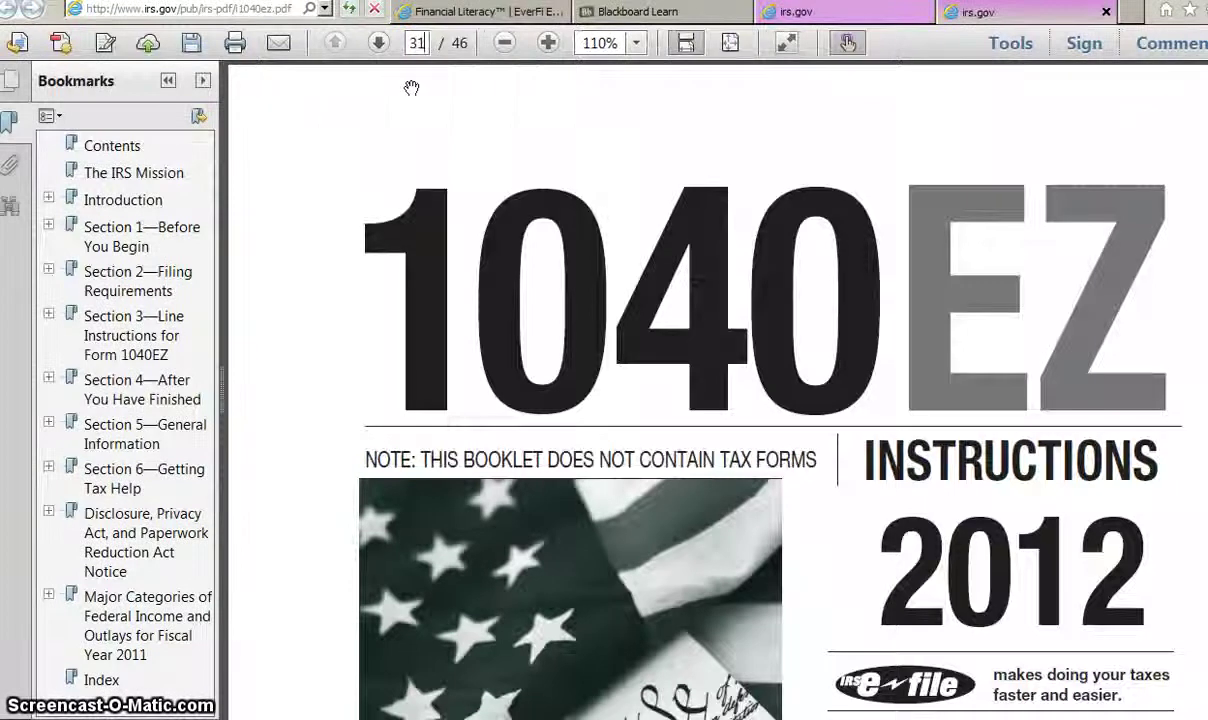
key(Return)
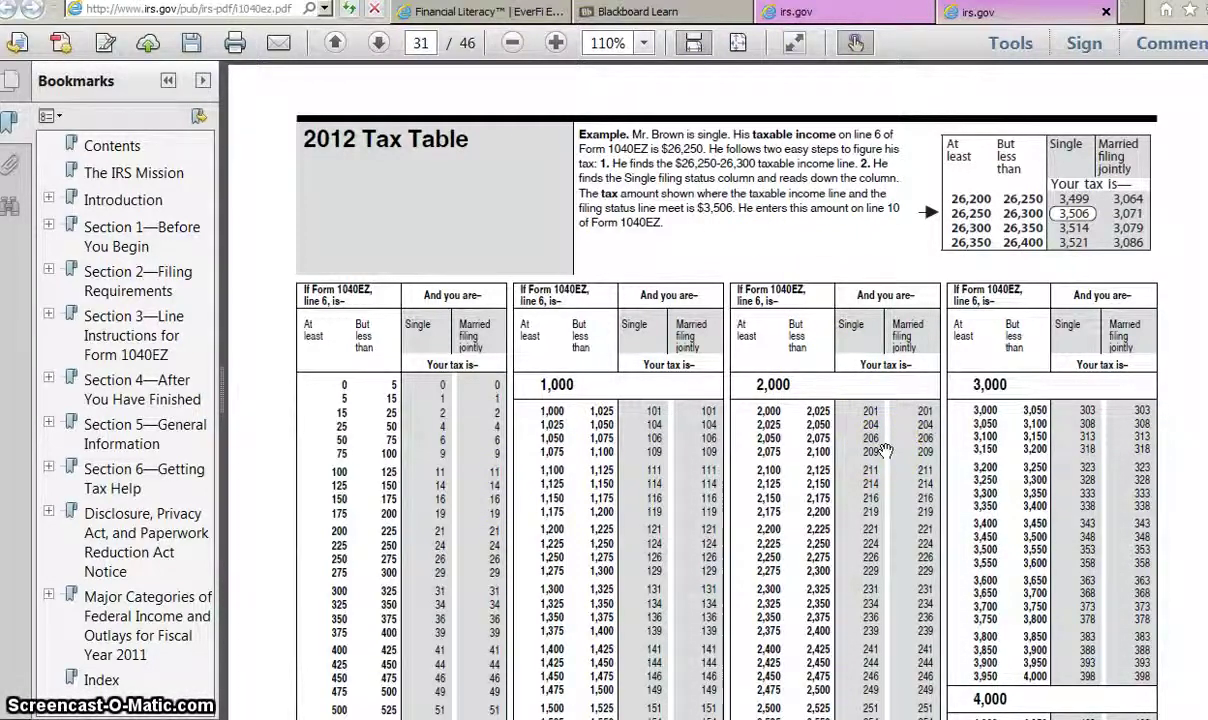
drag(885, 452, 889, 187)
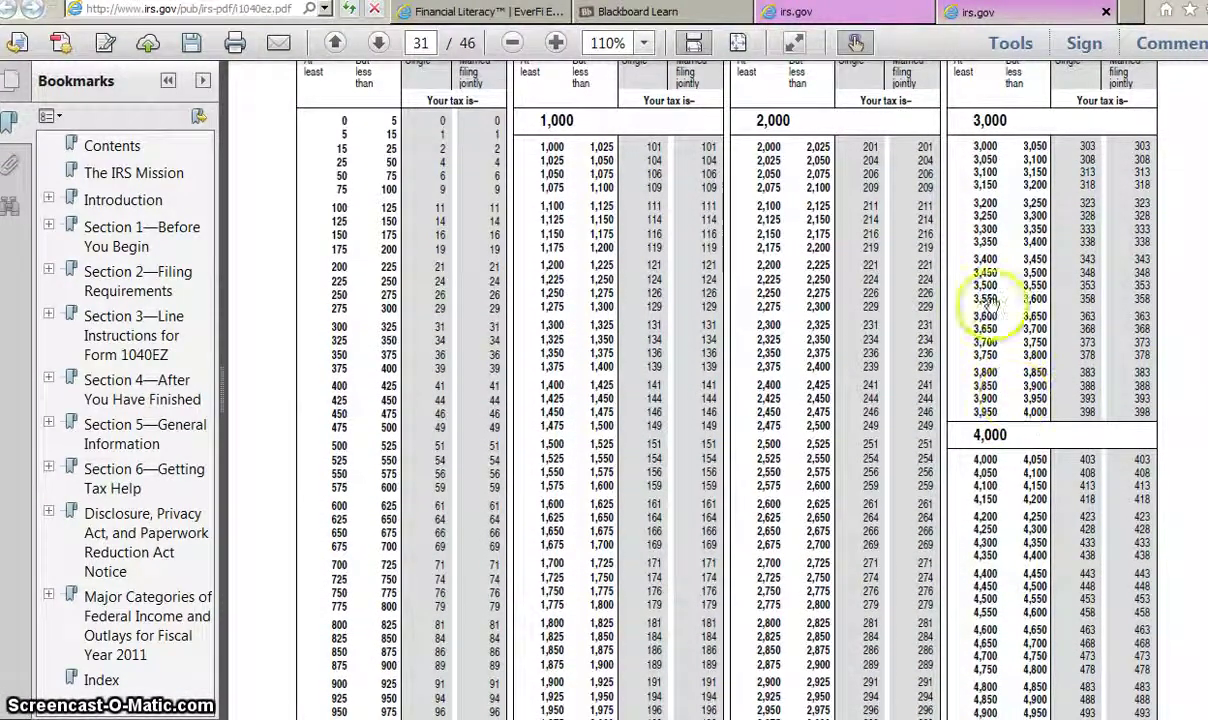
drag(916, 128, 914, 175)
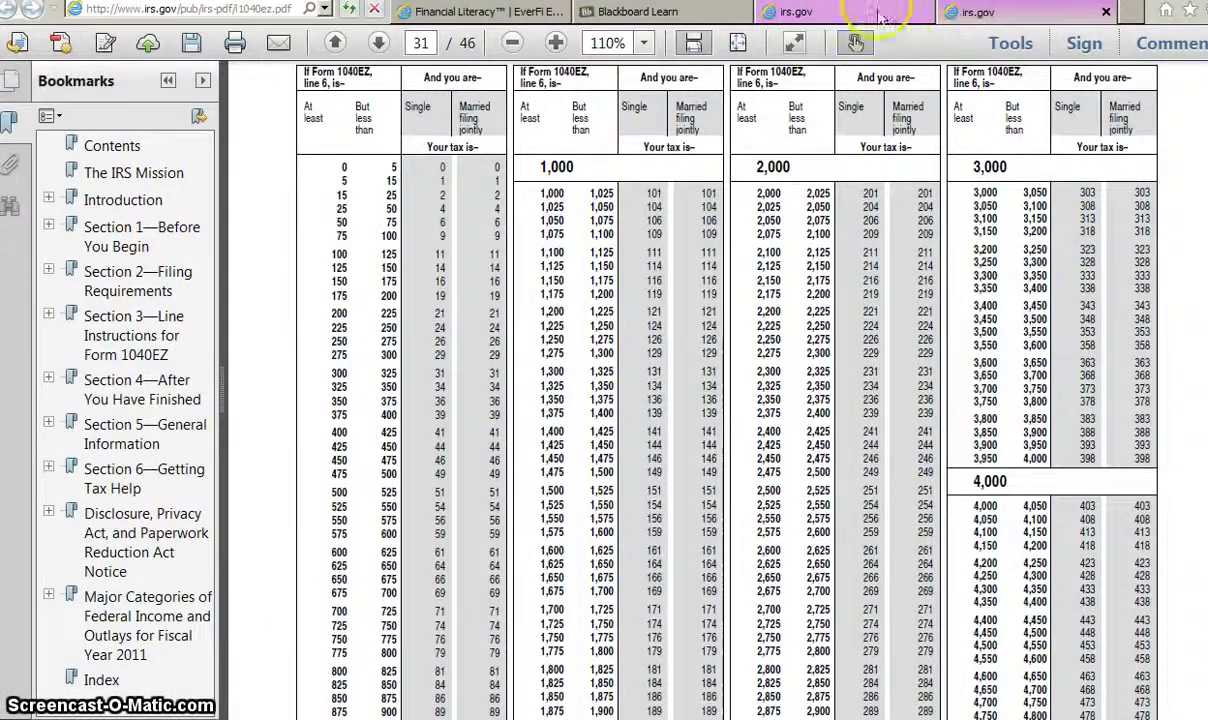
Step: Back on the 1040EZ form, enter tax of 308.00 on line 10
click(830, 12)
click(1084, 538)
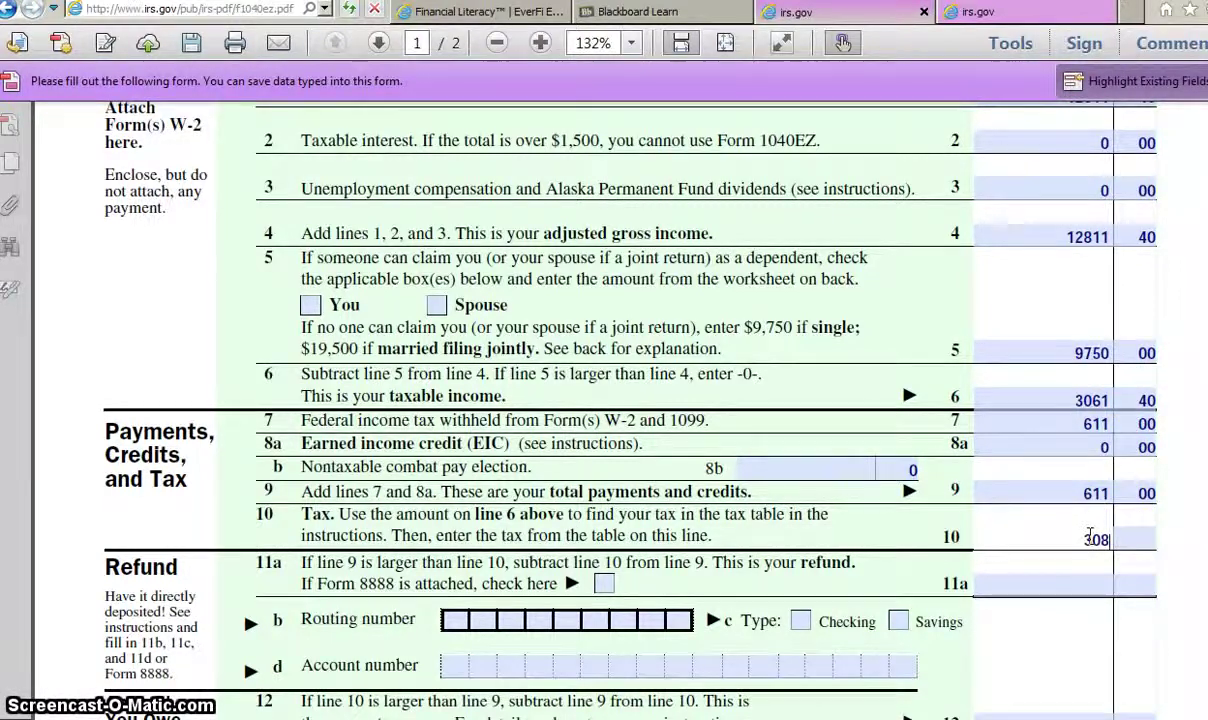
text(308)
click(1138, 532)
text(00)
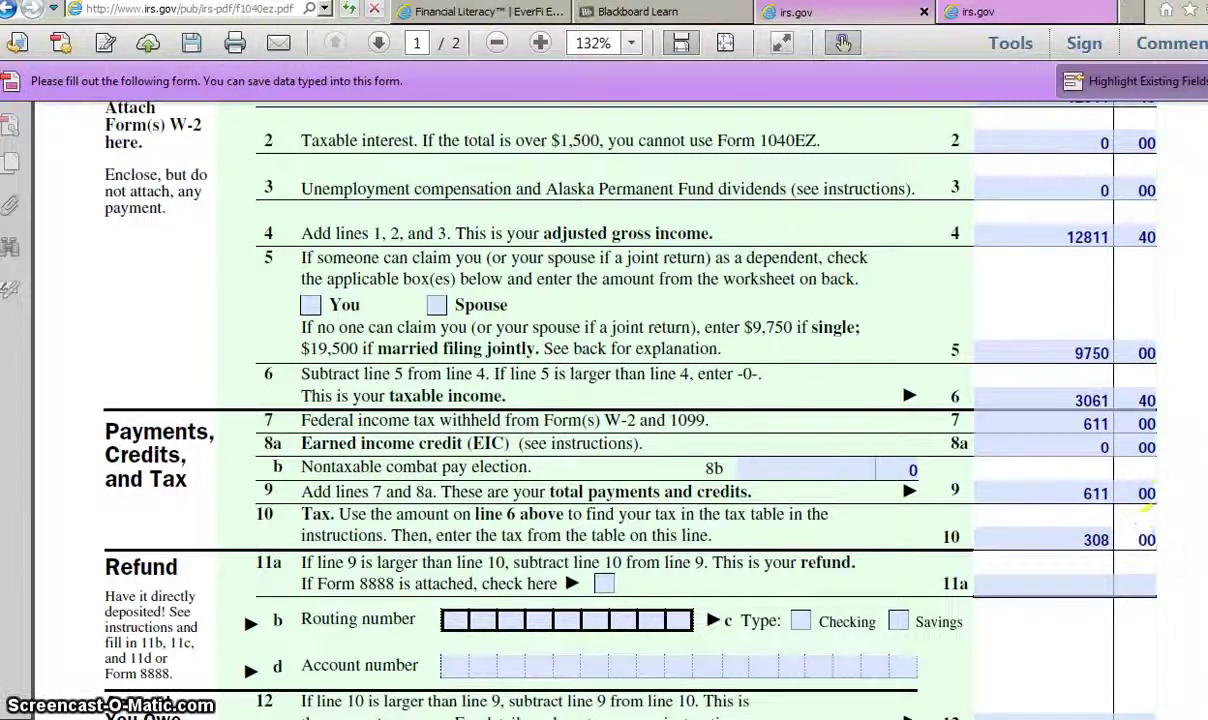
click(1146, 490)
click(1190, 491)
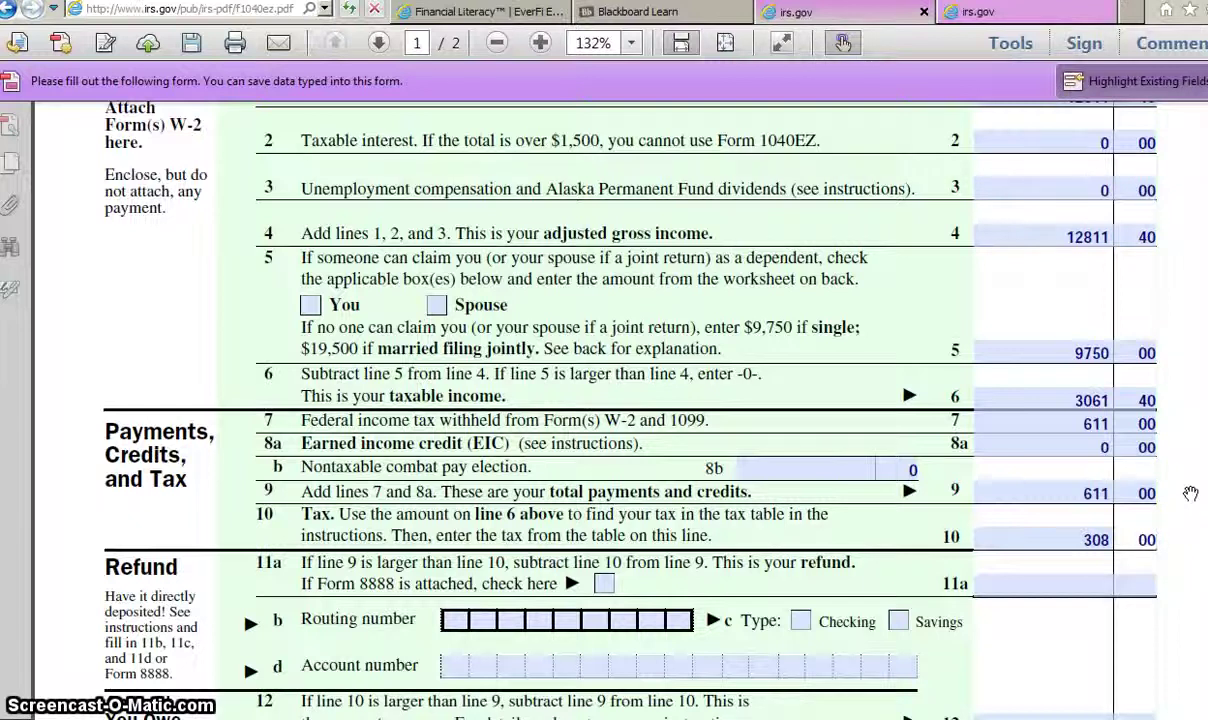
key(Tab)
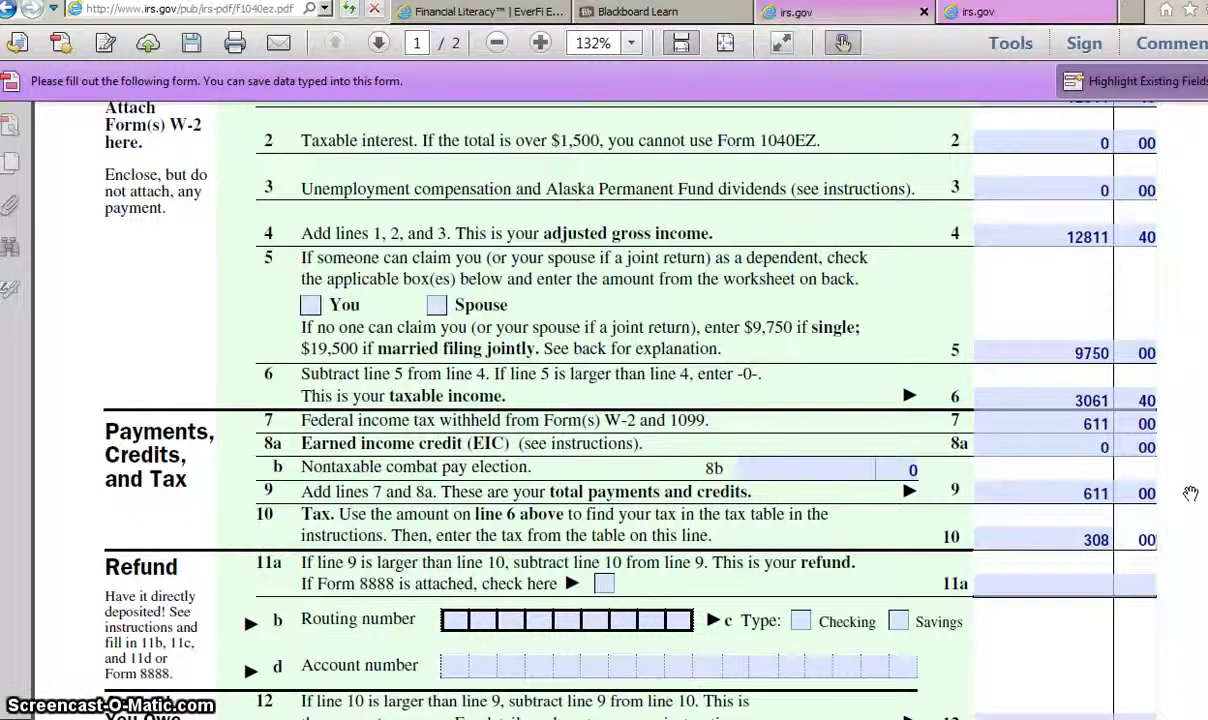
click(1190, 493)
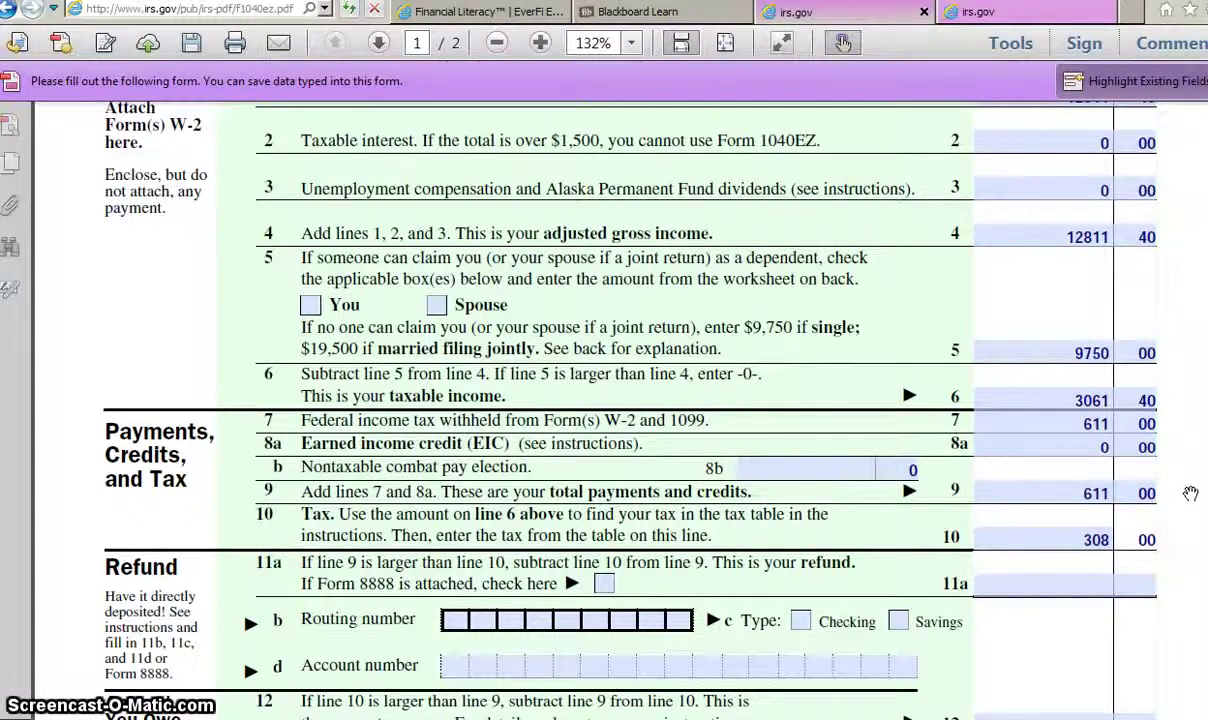
Step: Enter a refund of 303.00 on line 11a
click(1094, 582)
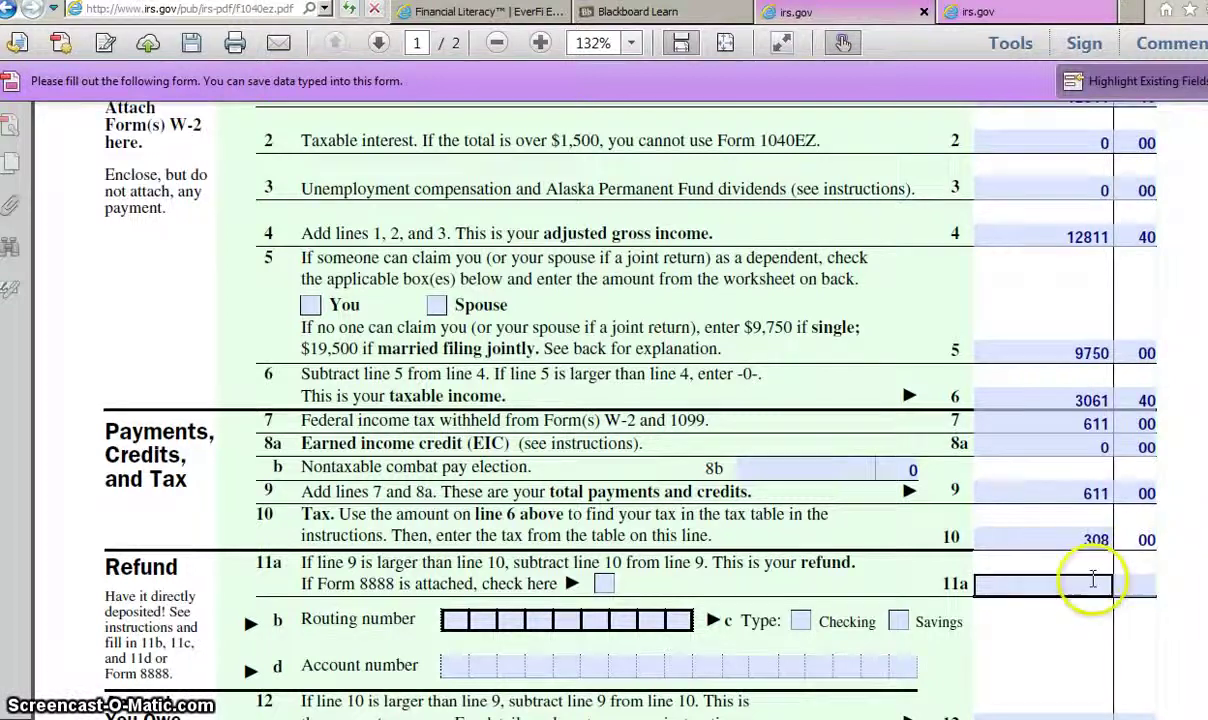
click(1200, 287)
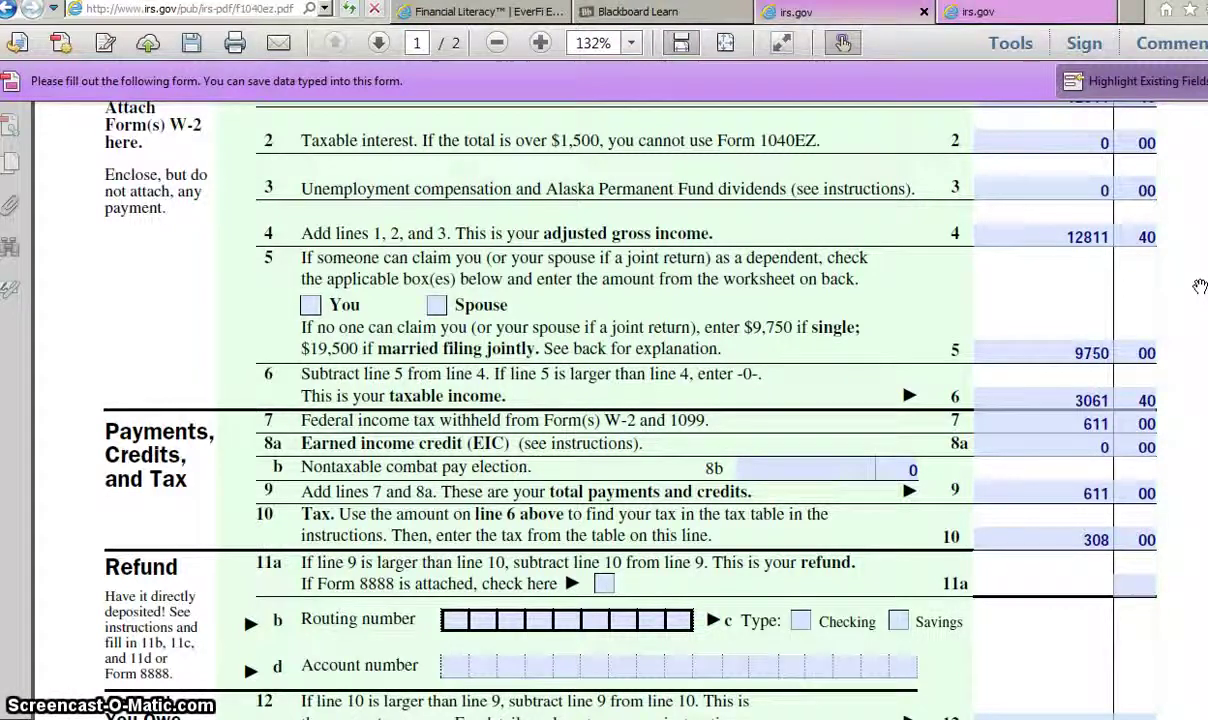
text(303)
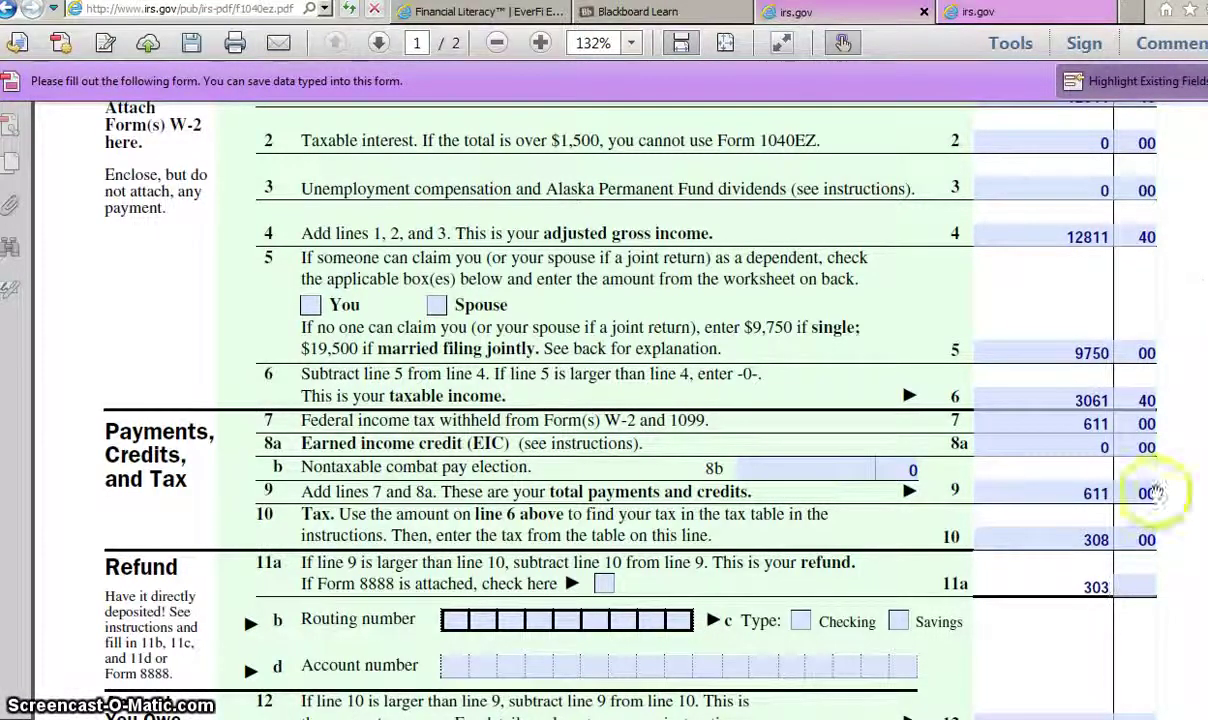
click(1133, 586)
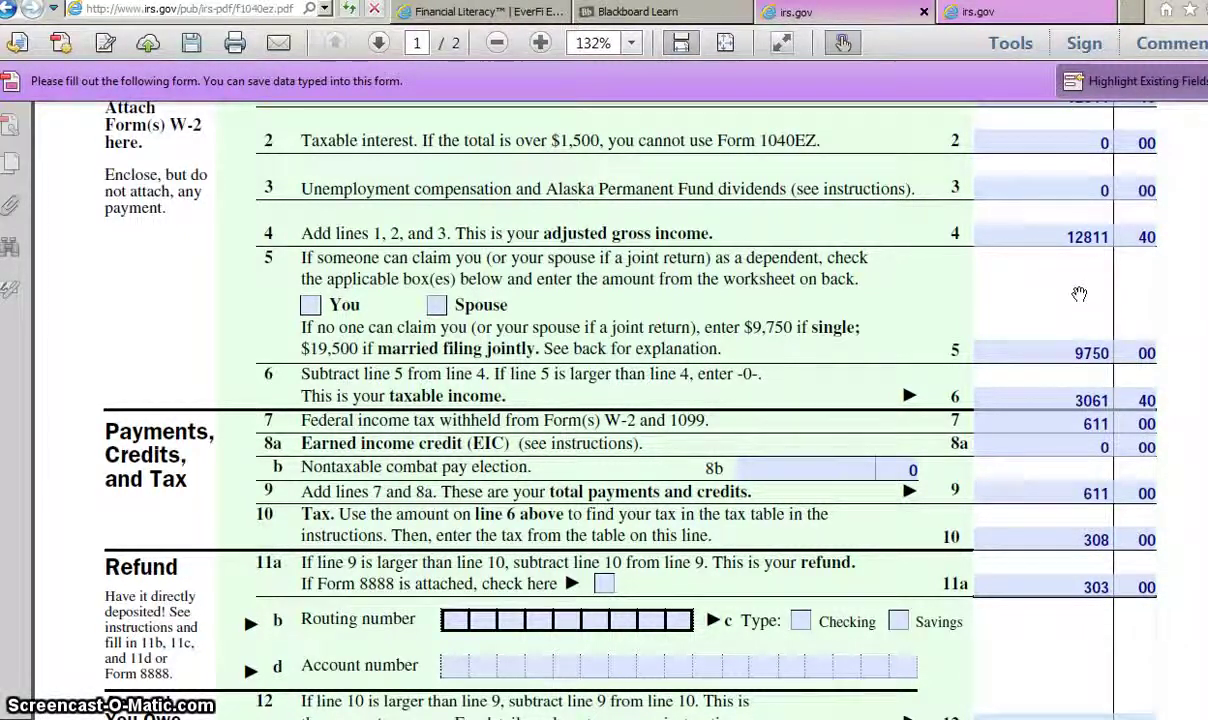
click(744, 305)
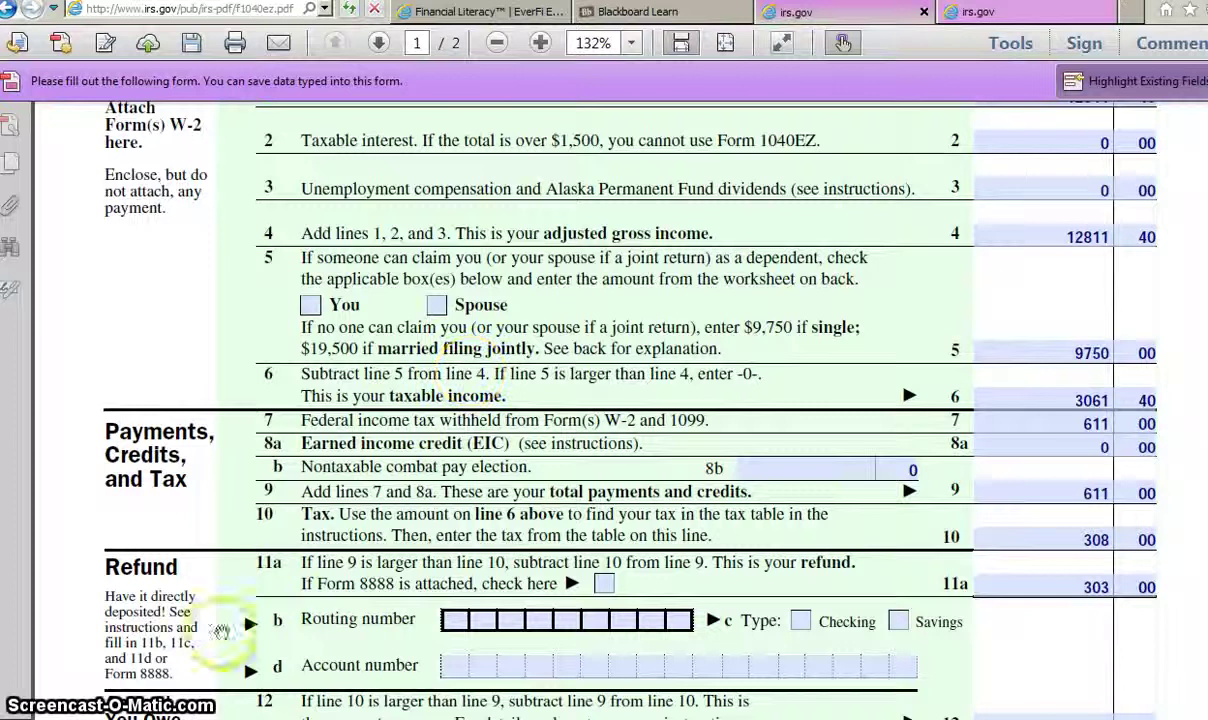